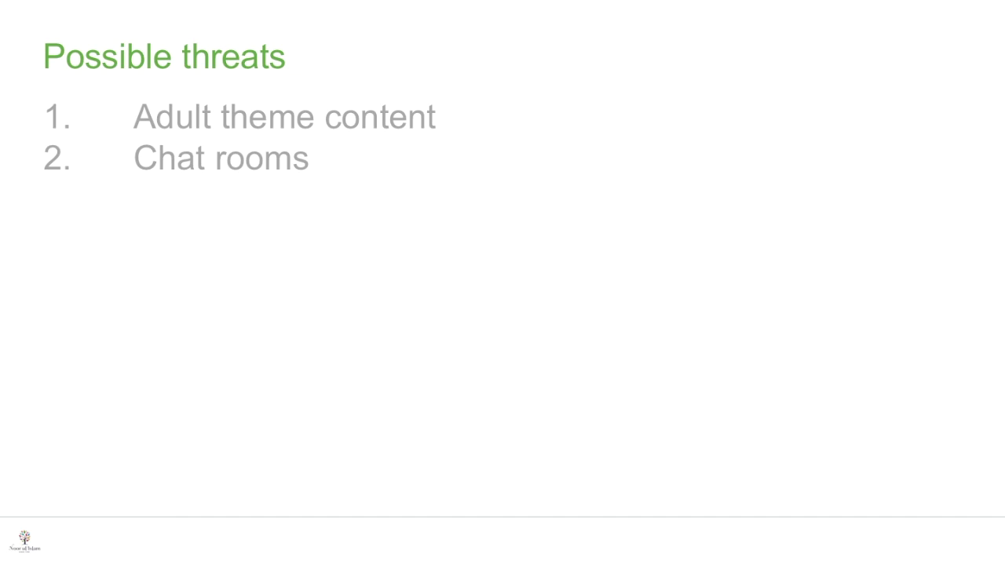
pyautogui.press('Right')
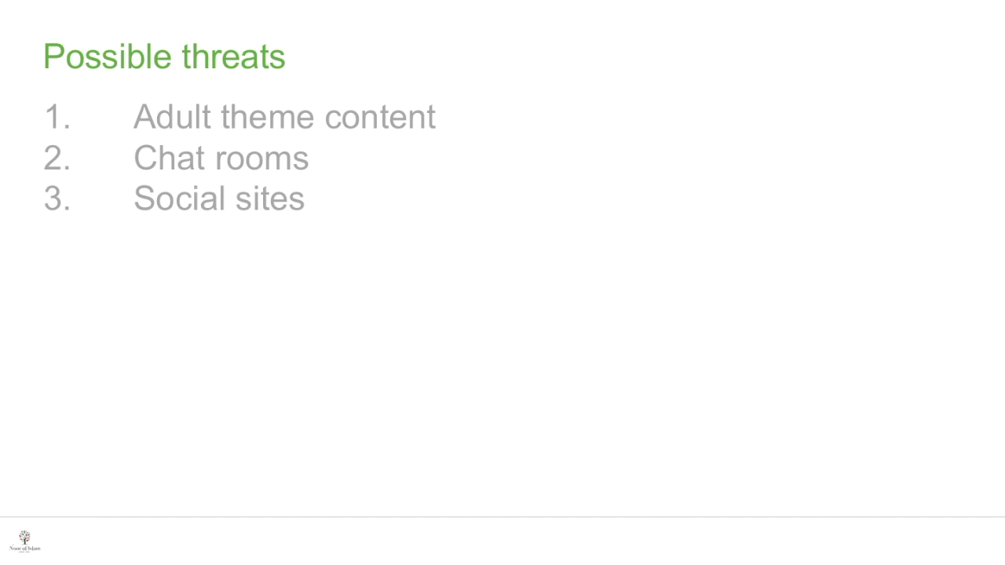
pyautogui.press('Right')
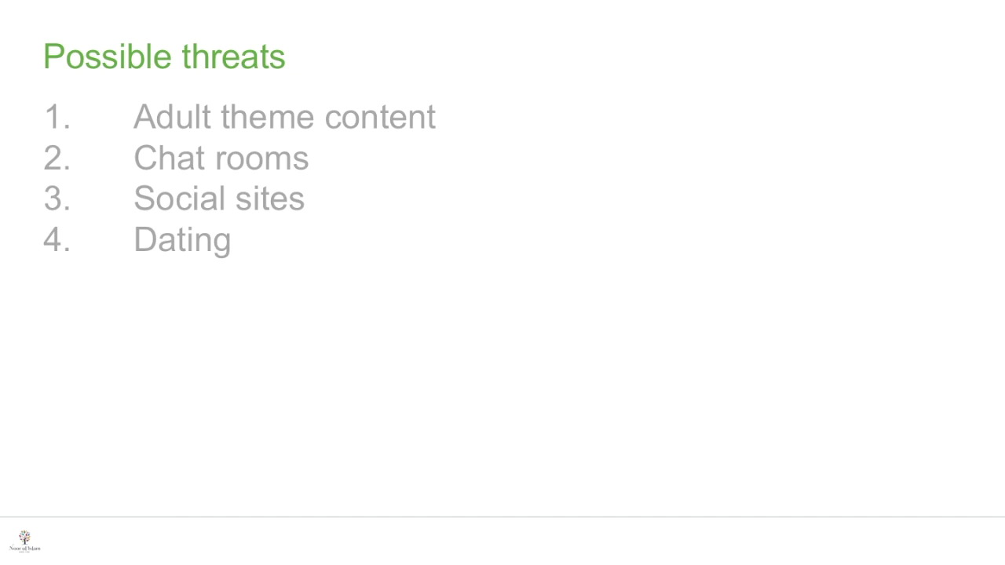
pyautogui.press('Right')
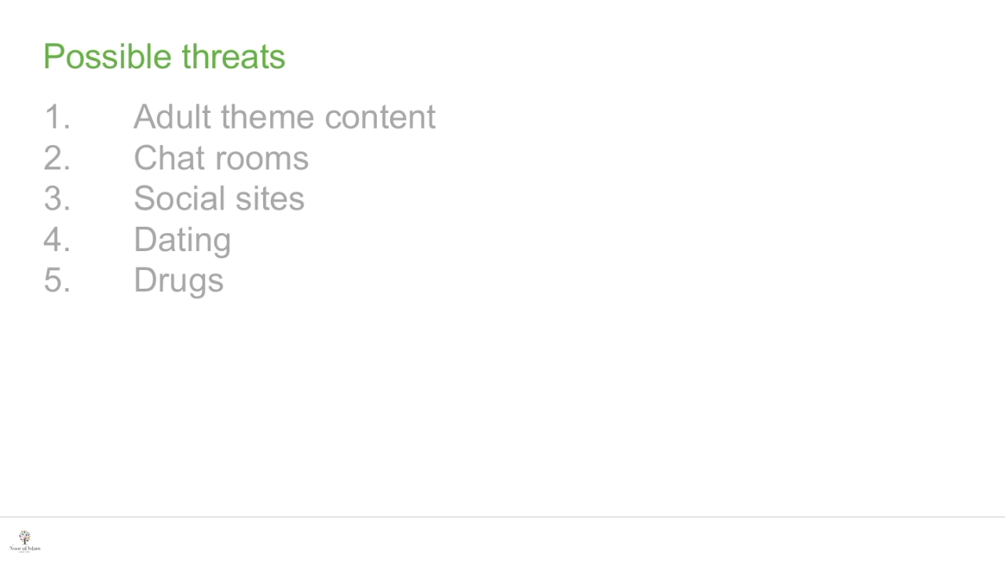
pyautogui.press('Right')
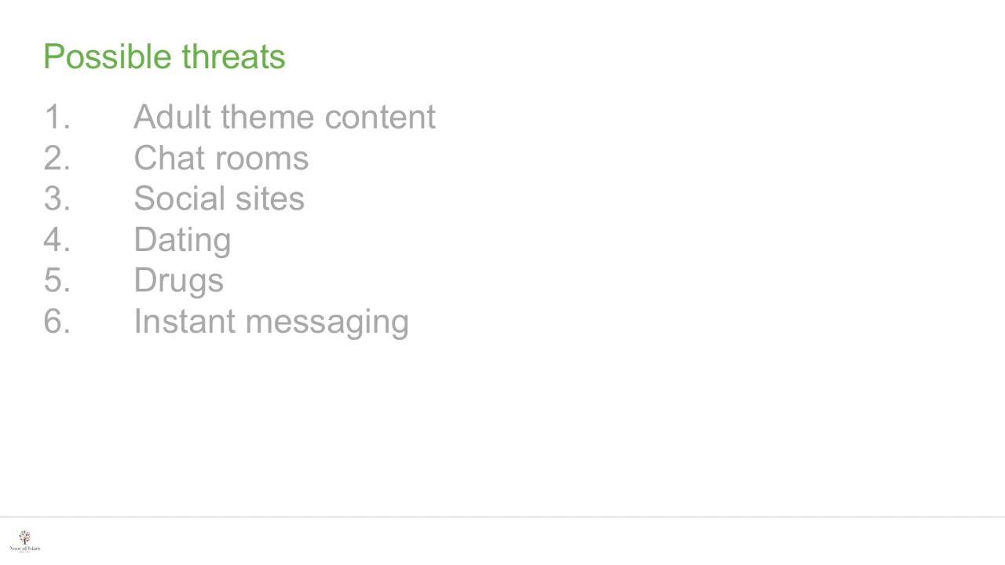
pyautogui.press('Right')
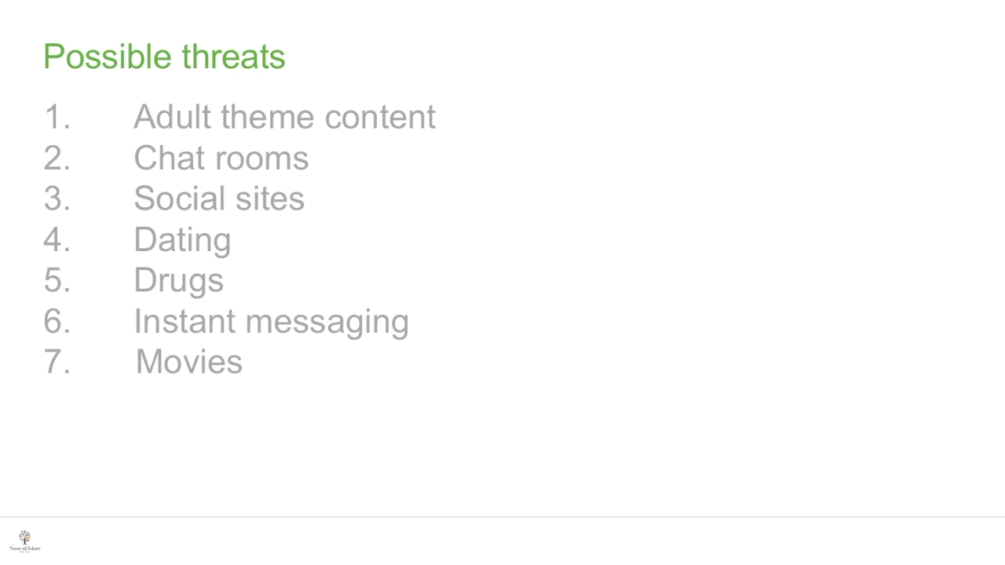
pyautogui.press('Right')
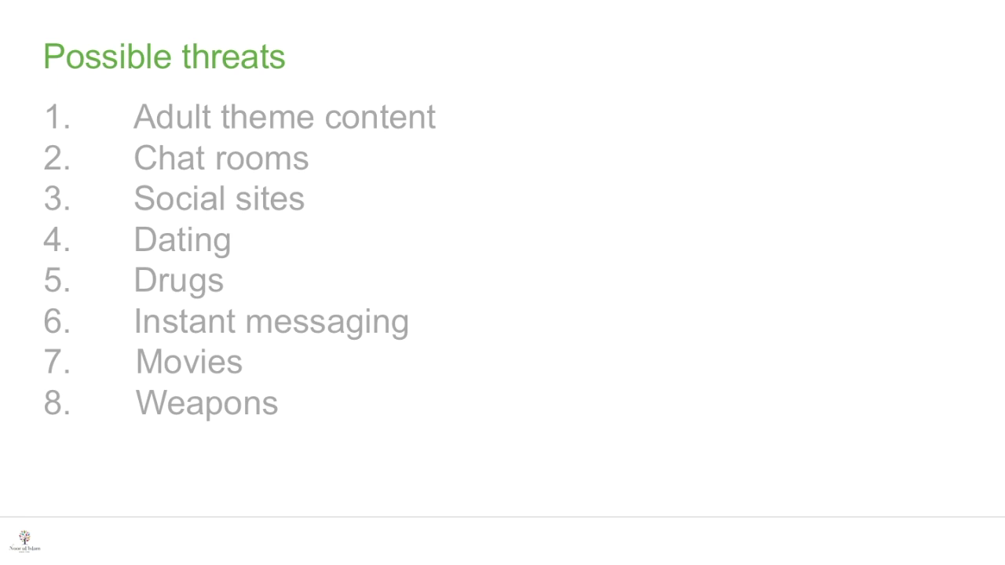
pyautogui.press('Right')
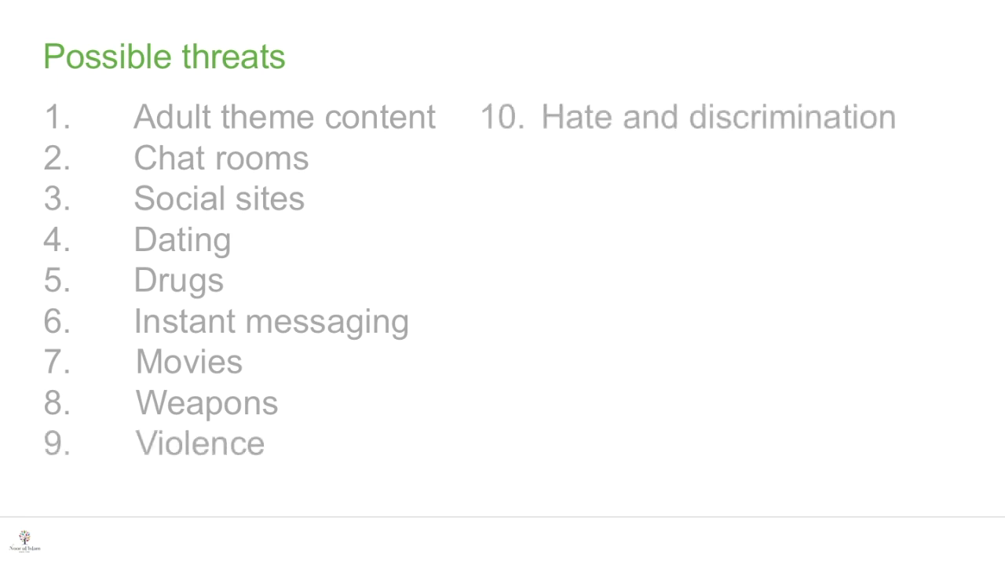
pyautogui.press('Right')
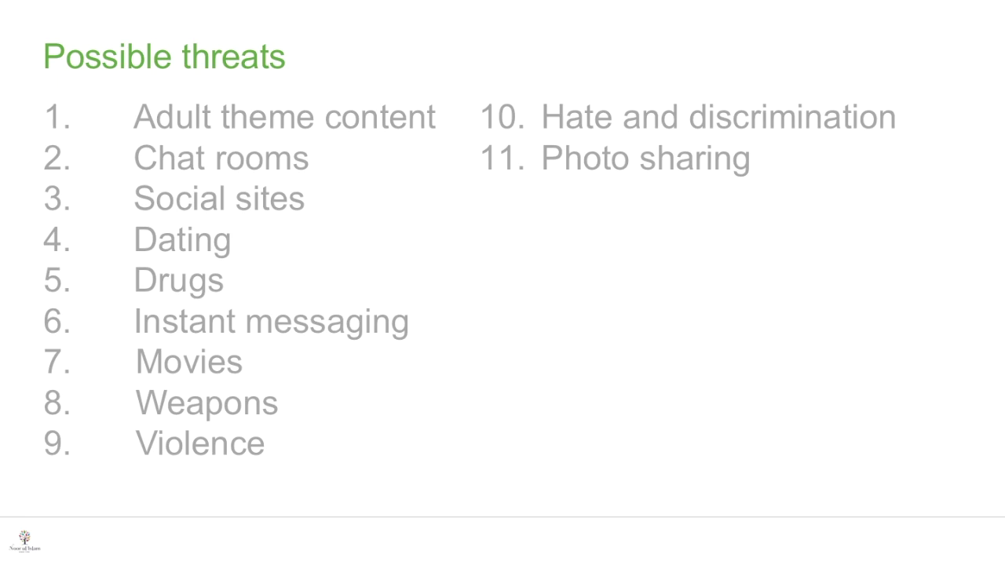
pyautogui.press('Right')
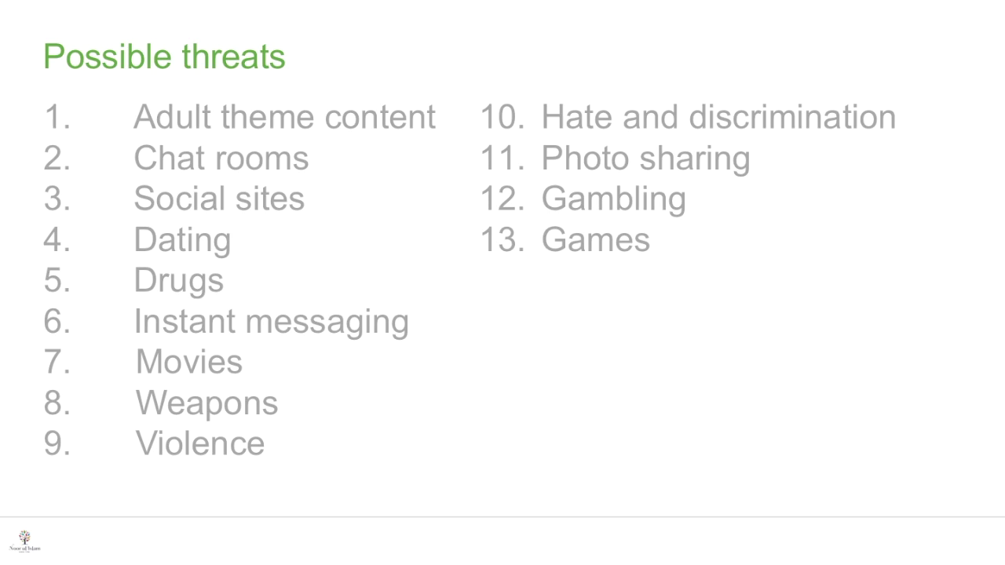
pyautogui.press('Right')
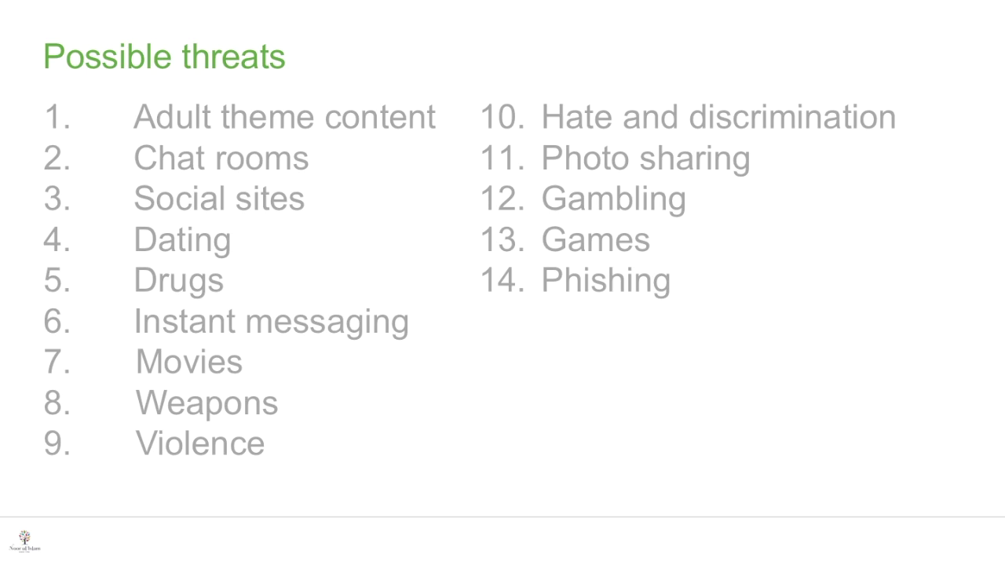
pyautogui.press('Right')
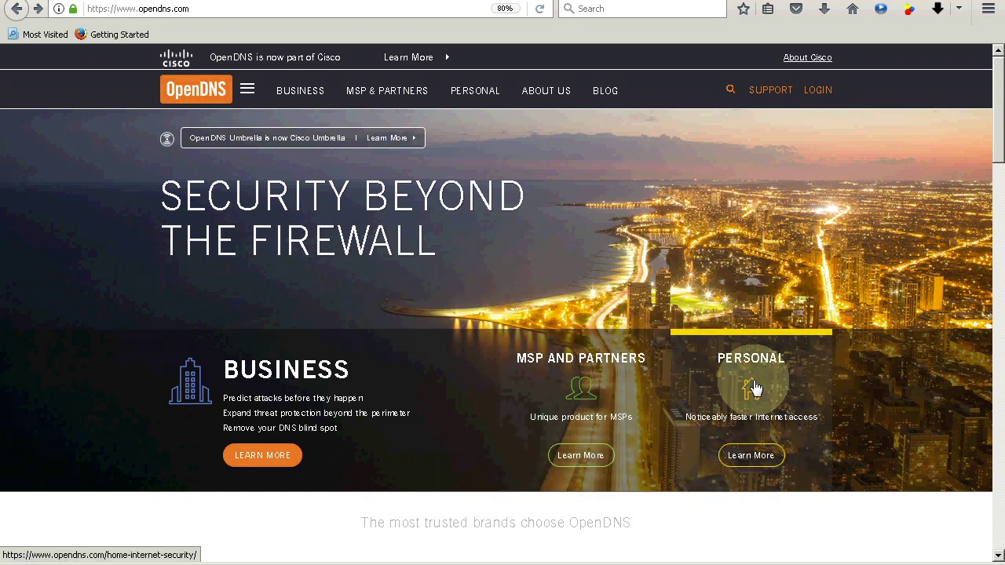
# Step: Open the OpenDNS personal home internet security page and examine the Parental Controls Benefit Matrix comparing the three plans
pyautogui.click(752, 457)
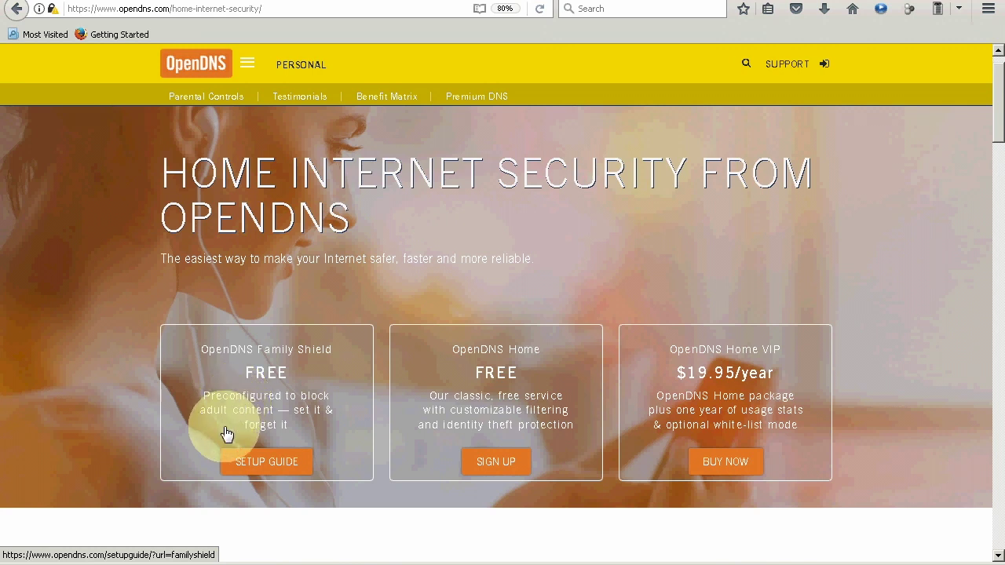
pyautogui.hotkey('ctrl', '-')
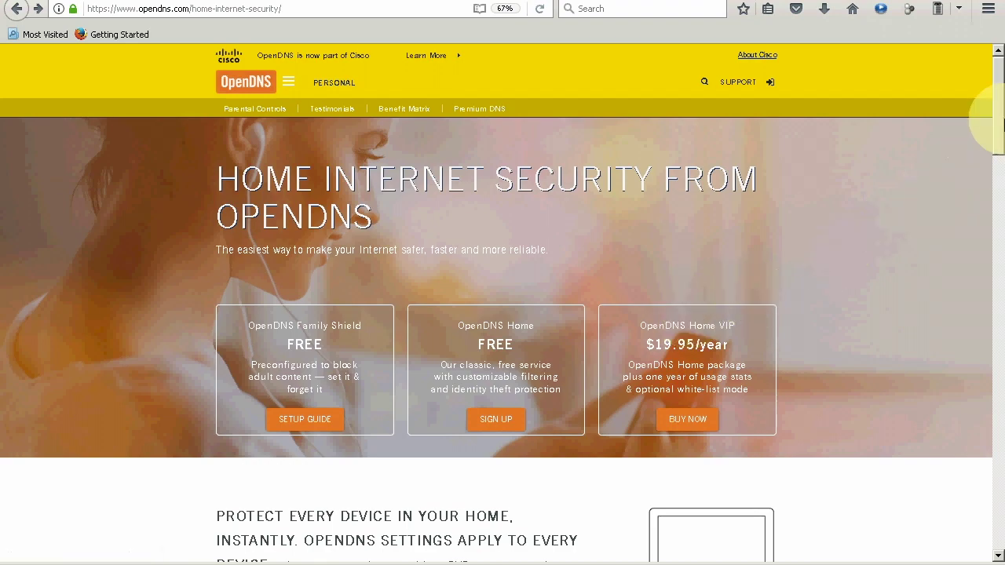
pyautogui.moveTo(997, 74); pyautogui.dragTo(997, 276)
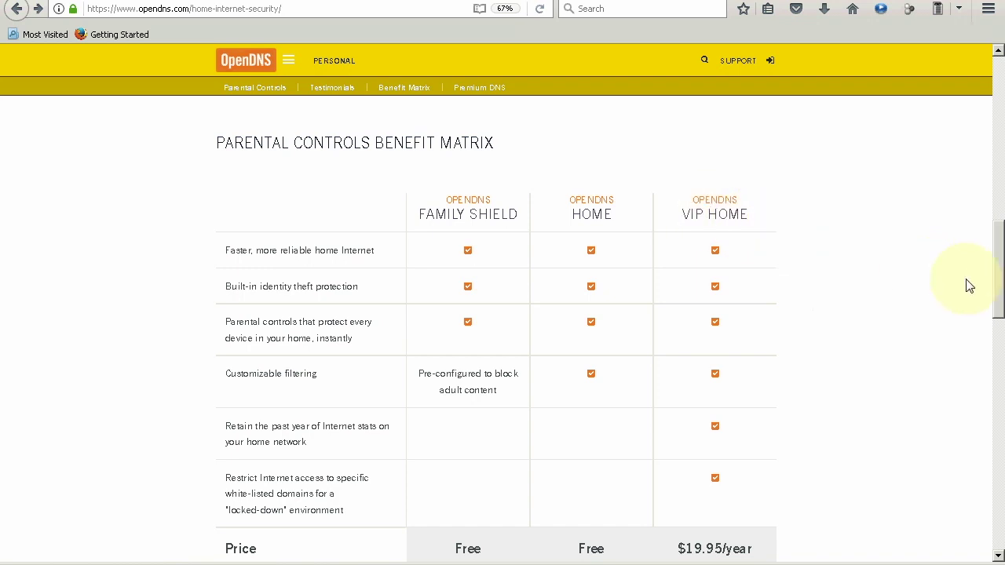
pyautogui.moveTo(997, 286); pyautogui.dragTo(996, 303)
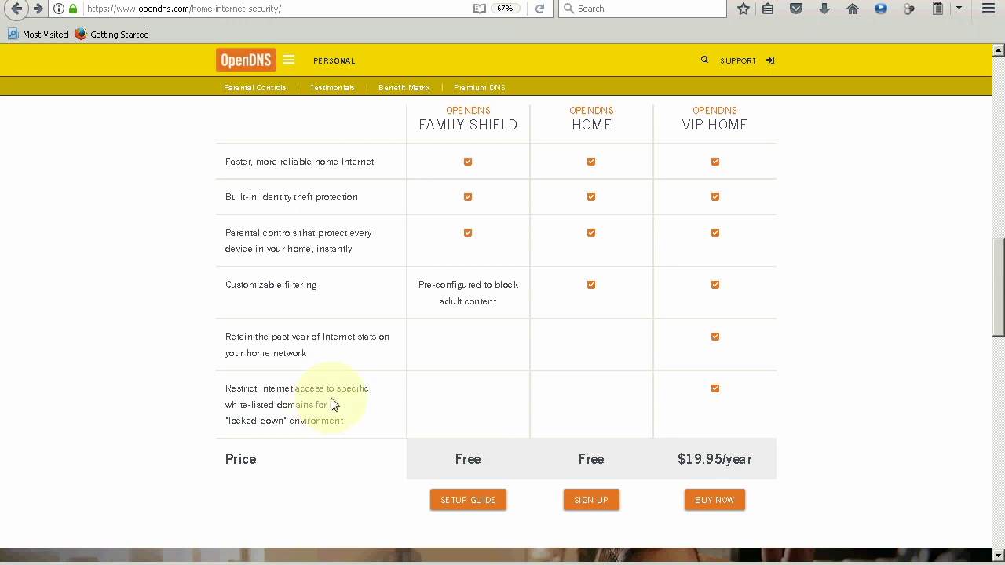
pyautogui.scroll(1, 338, 402)
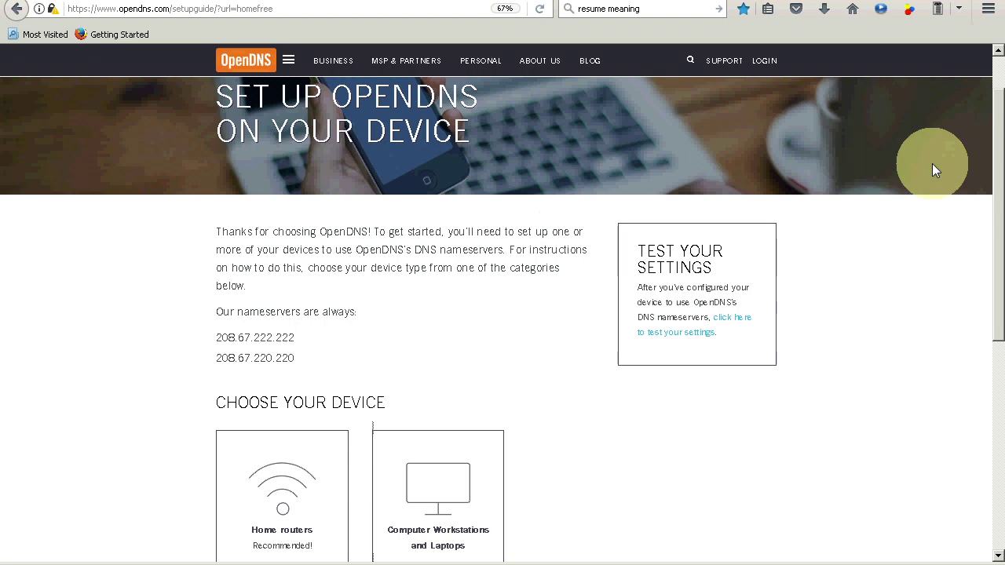
# Step: Open the Smart Devices category of the OpenDNS setup guide and look through its configuration articles
pyautogui.moveTo(997, 168); pyautogui.dragTo(998, 290)
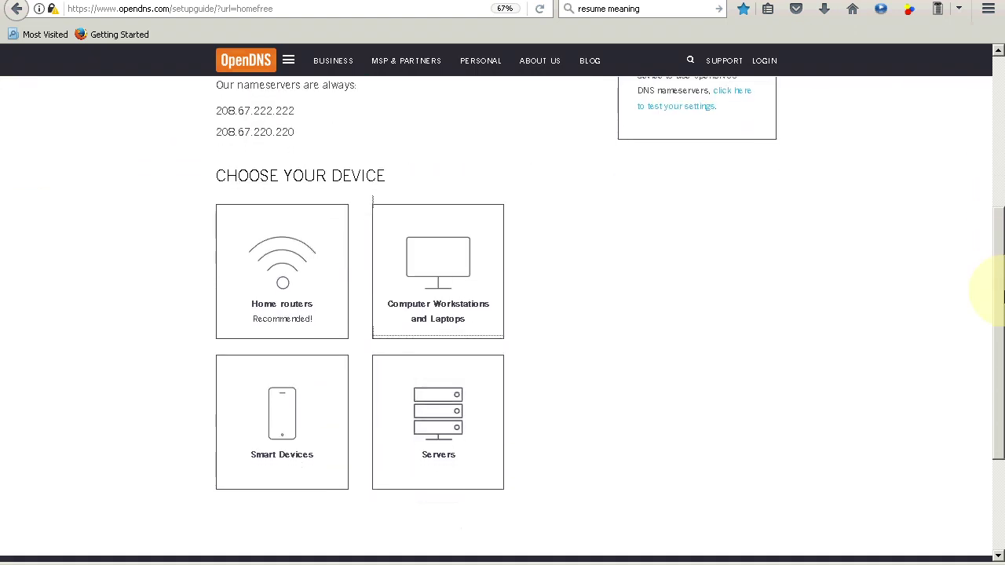
pyautogui.click(283, 417)
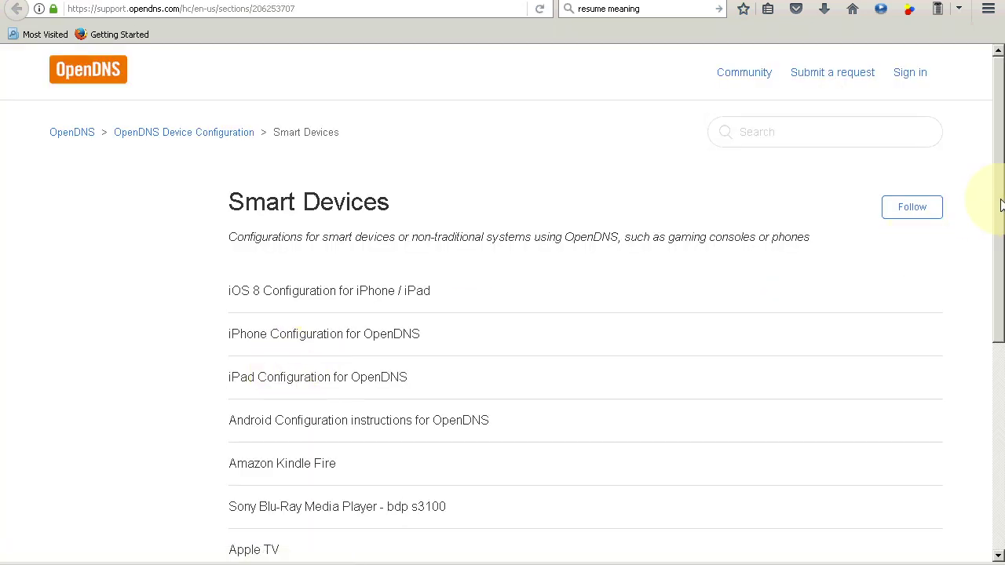
pyautogui.moveTo(999, 200); pyautogui.dragTo(999, 287)
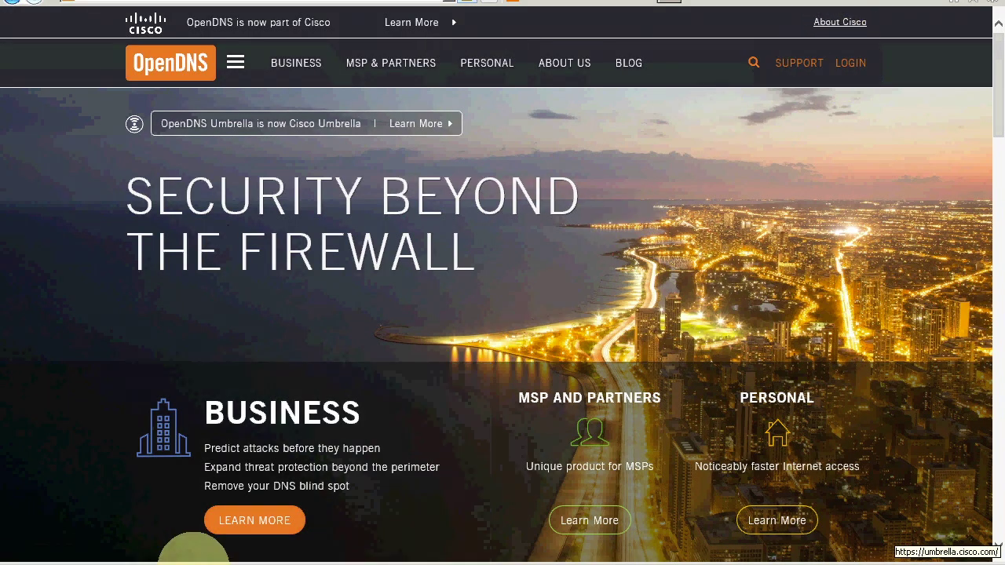
# Step: Switch to the OpenDNS dashboard and add the current IP address as a network with the 32 (1 IP Address) range
pyautogui.moveTo(194, 559)
pyautogui.click(138, 515)
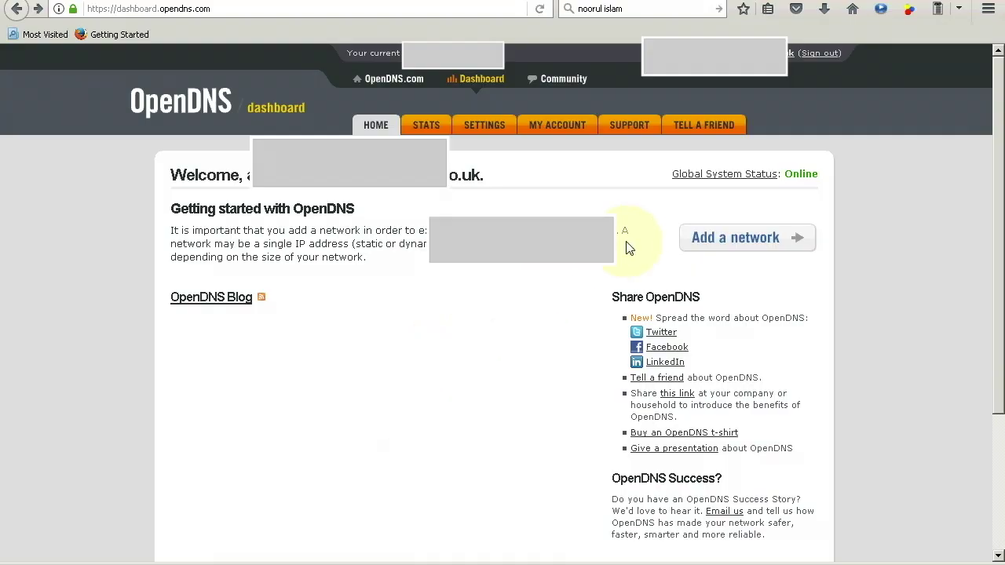
pyautogui.click(707, 240)
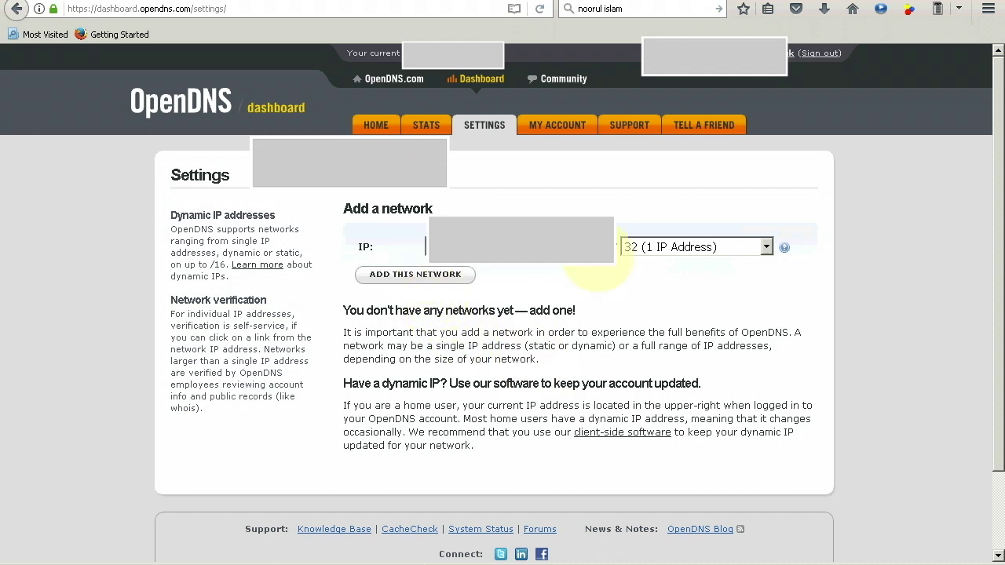
pyautogui.click(437, 276)
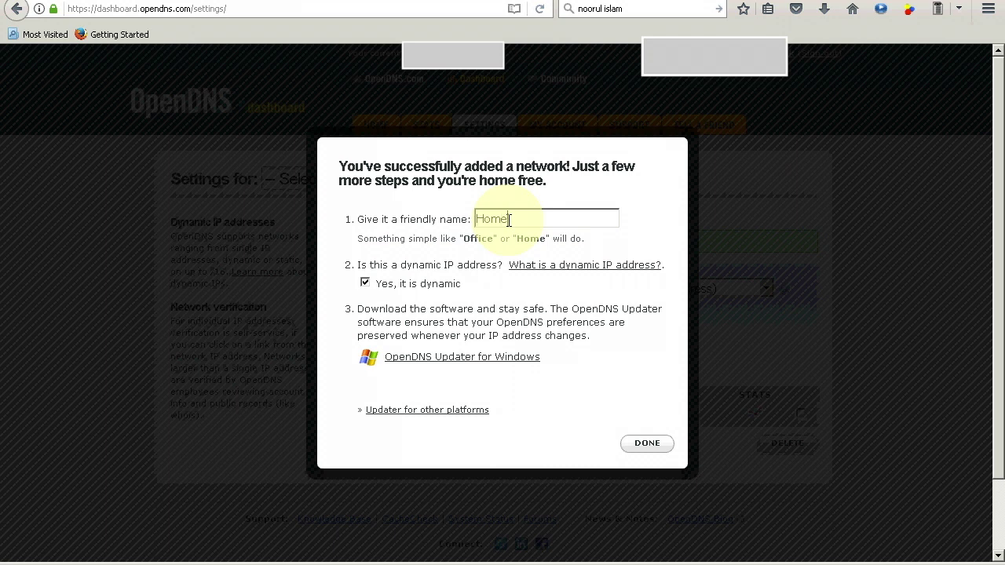
# Step: Name the new network Home and save the OpenDNS-Updater-2.2.1 Windows installer in the My CamStudio Videos folder
pyautogui.click(508, 220)
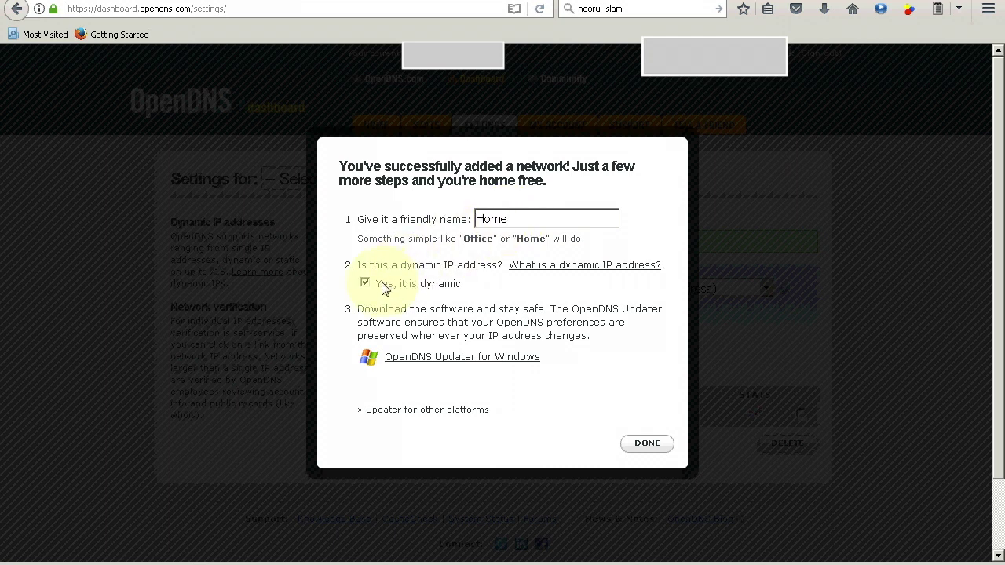
pyautogui.click(440, 360)
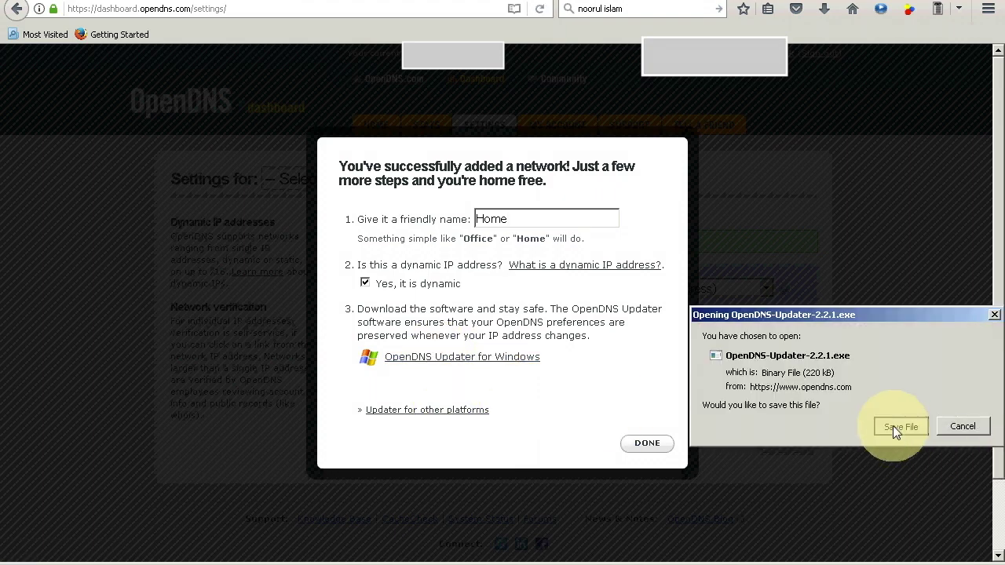
pyautogui.click(896, 428)
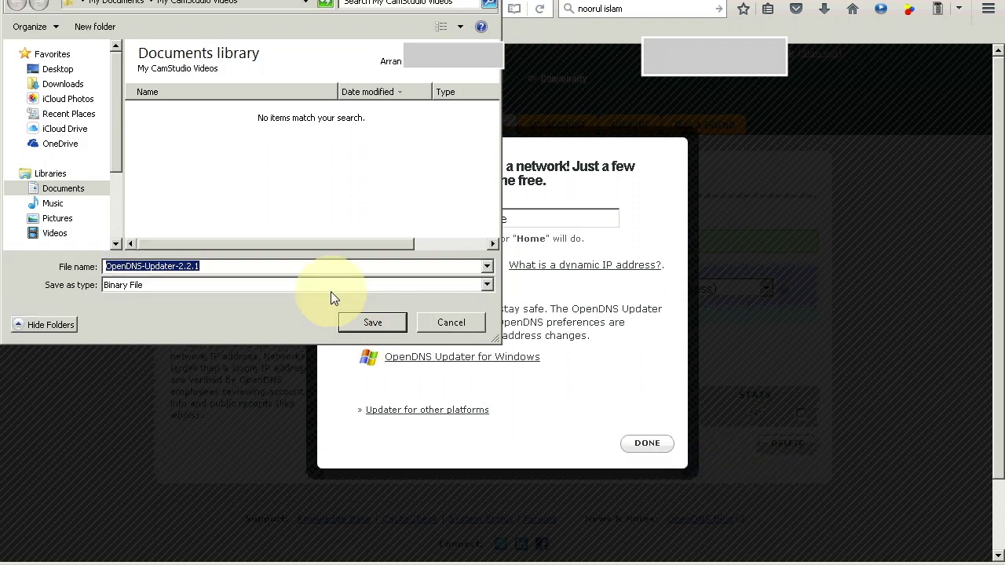
pyautogui.click(355, 320)
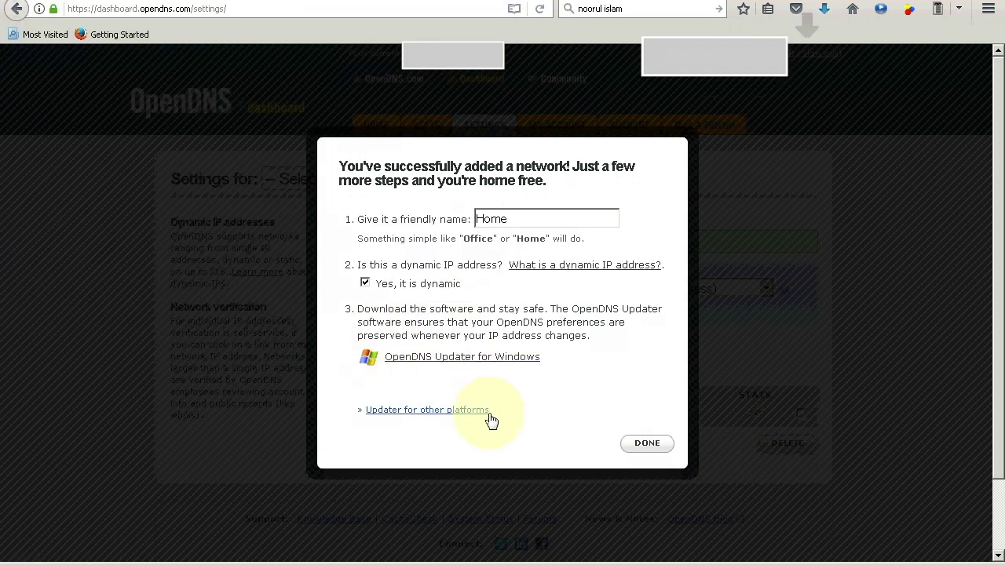
# Step: Run the downloaded OpenDNS Updater installer and finish its setup wizard with Start OpenDNS Updater enabled
pyautogui.click(826, 8)
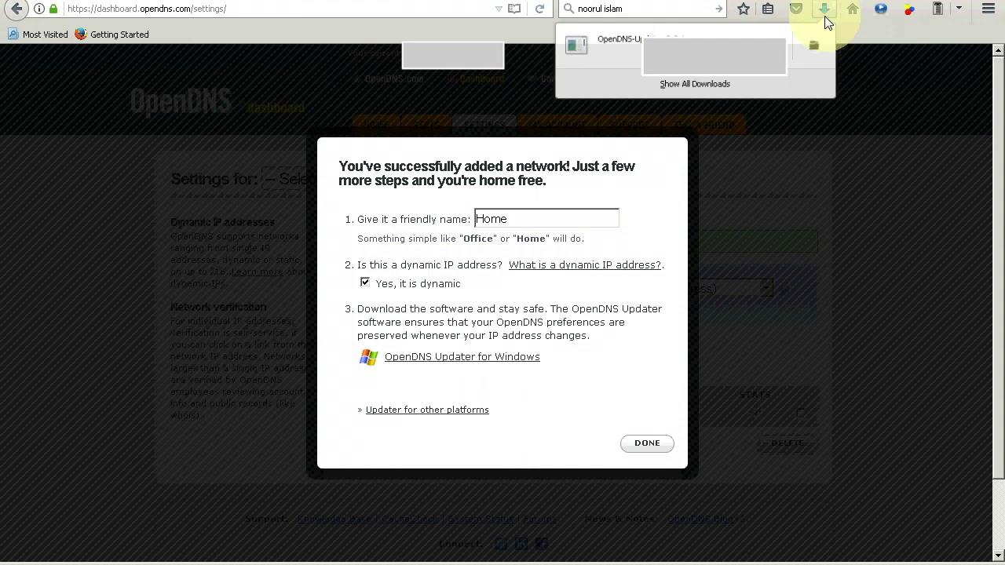
pyautogui.click(716, 49)
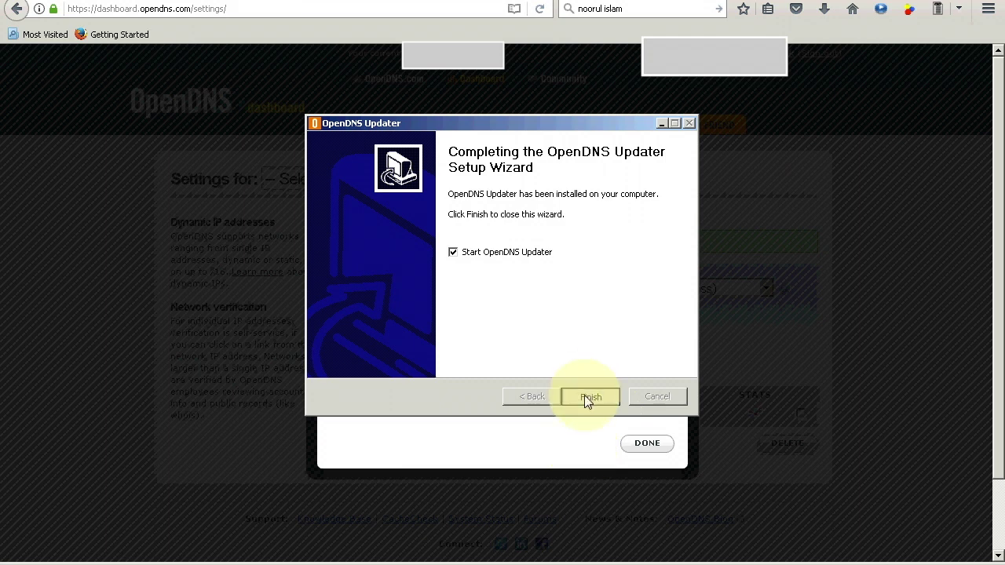
pyautogui.click(584, 394)
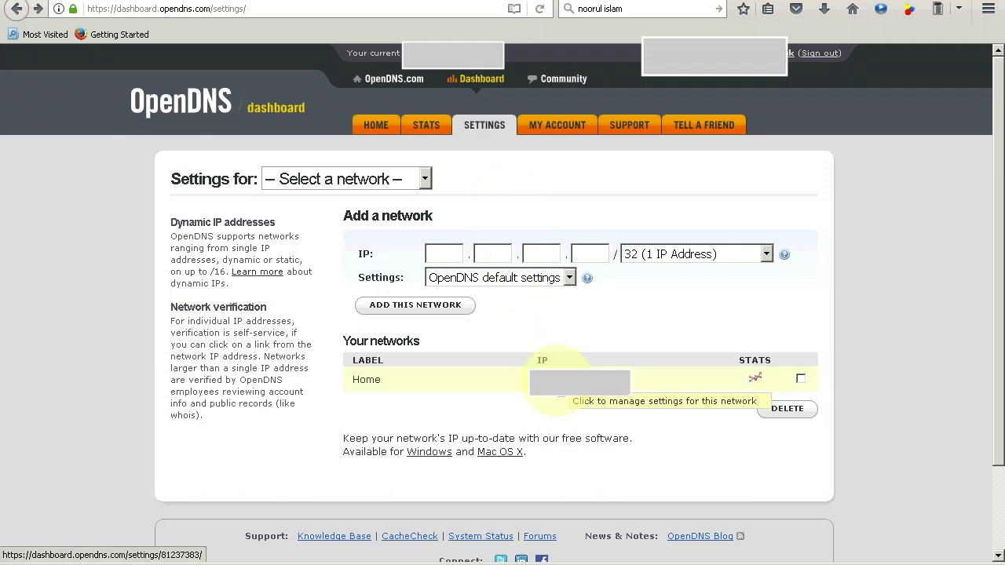
# Step: Open the Home network's web content filtering settings and choose the Custom filtering level
pyautogui.click(561, 385)
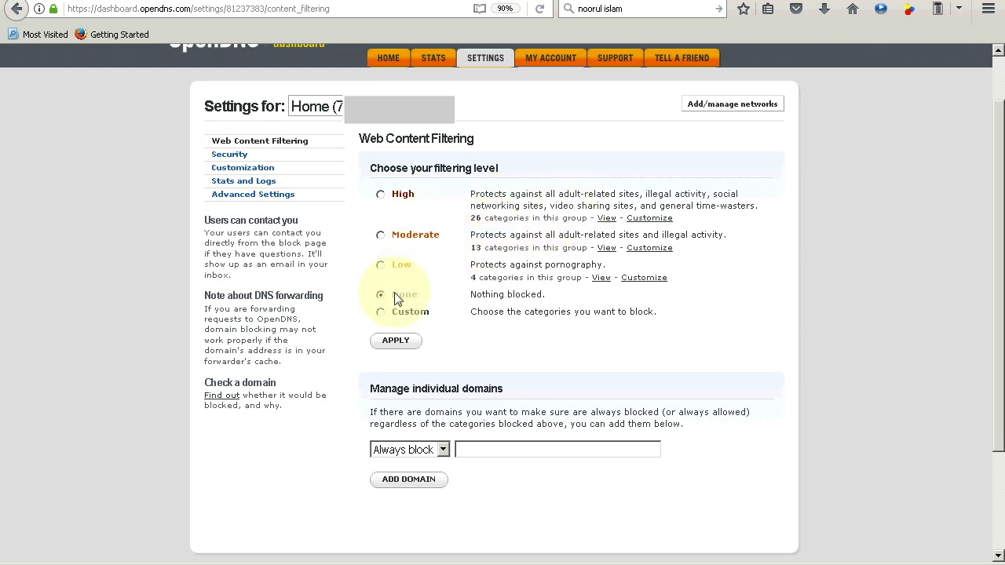
pyautogui.click(381, 315)
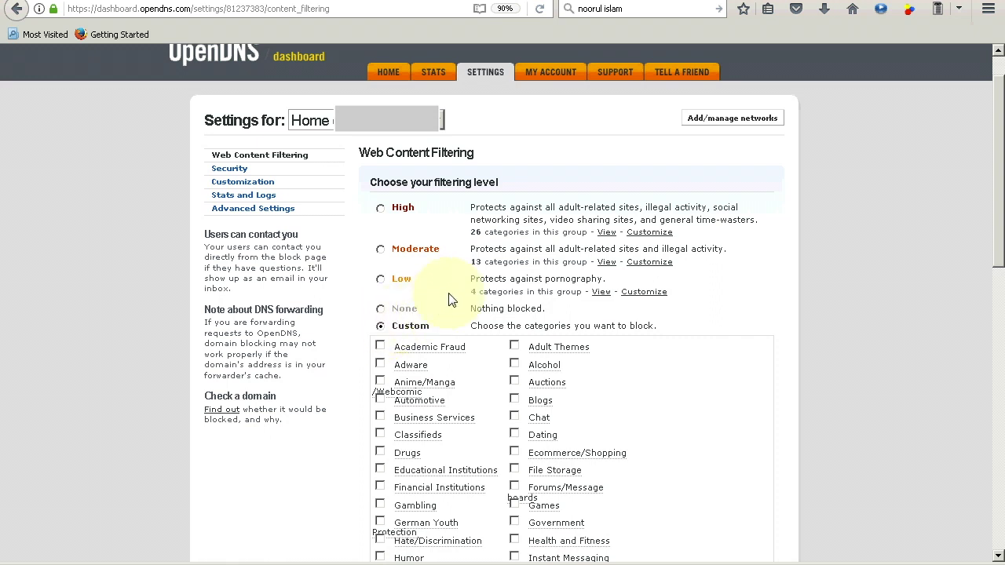
pyautogui.click(991, 10)
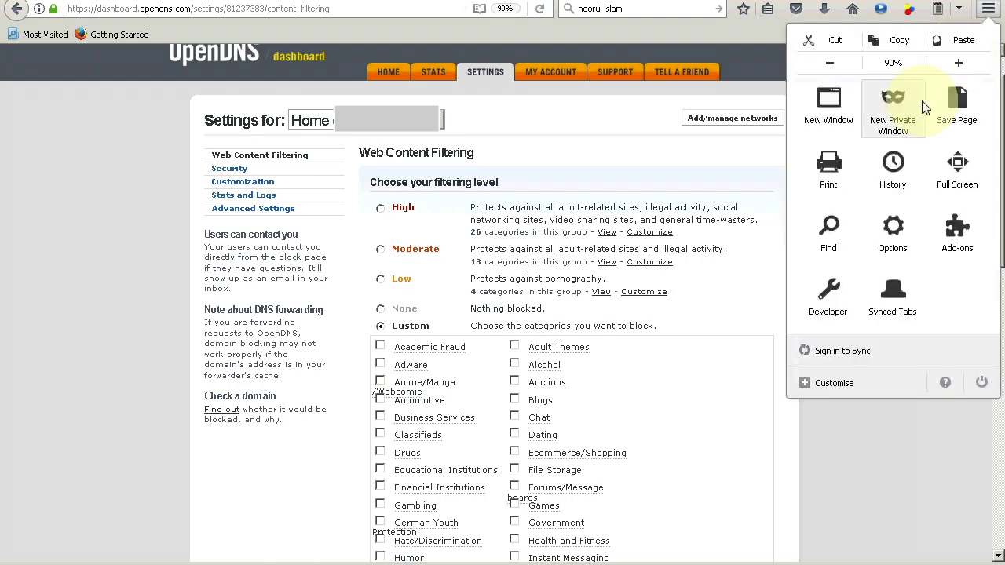
pyautogui.click(957, 63)
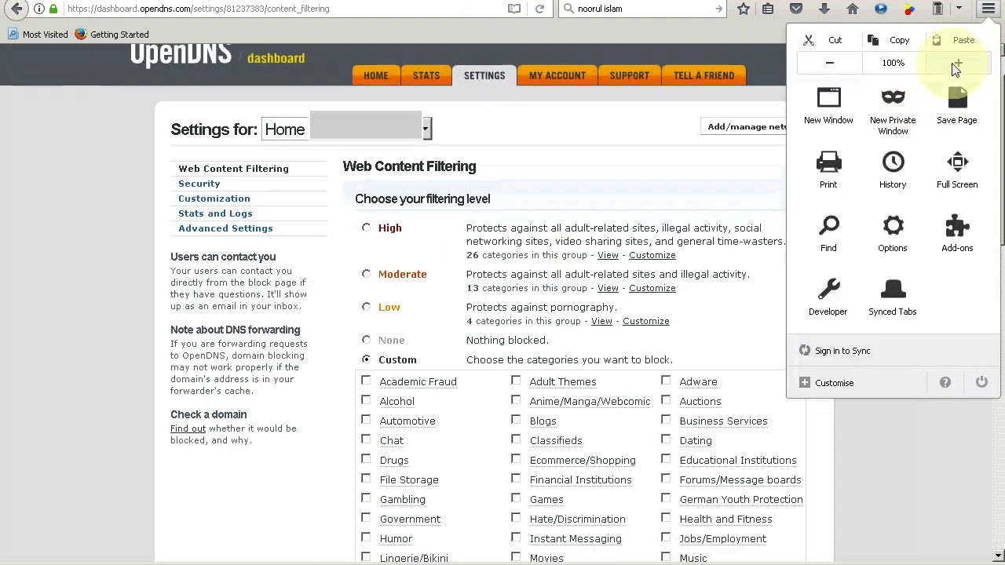
pyautogui.click(841, 461)
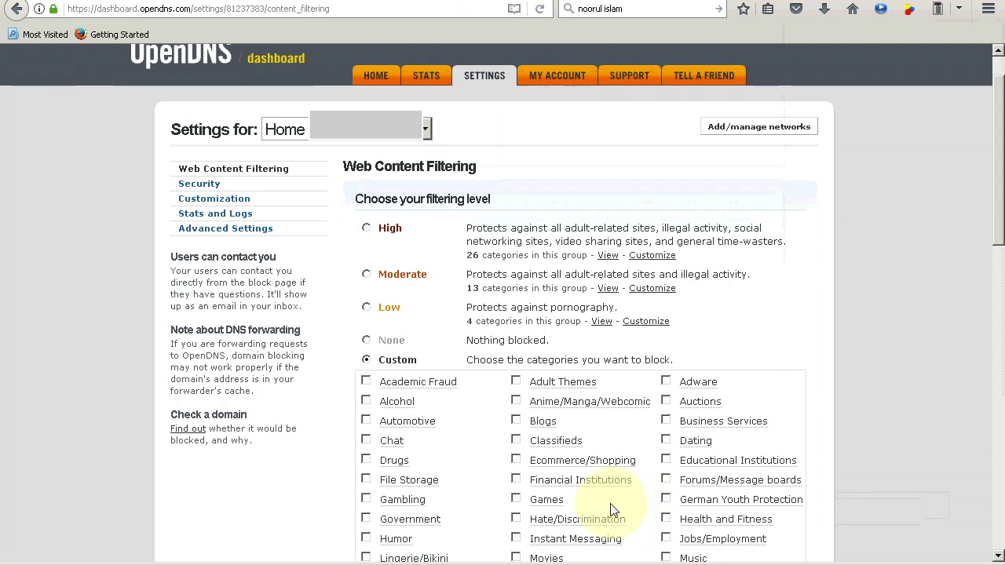
pyautogui.moveTo(414, 426)
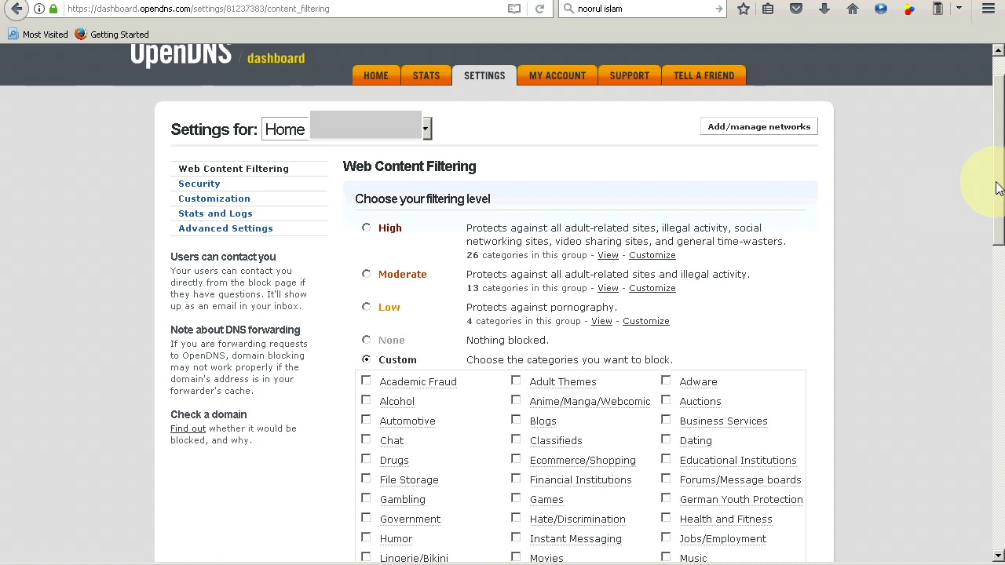
# Step: Mark Alcohol, Drugs, Lingerie/Bikini, Sexuality, Social Networking and Adult Themes as blocked categories in the custom filter
pyautogui.moveTo(996, 186); pyautogui.dragTo(392, 152)
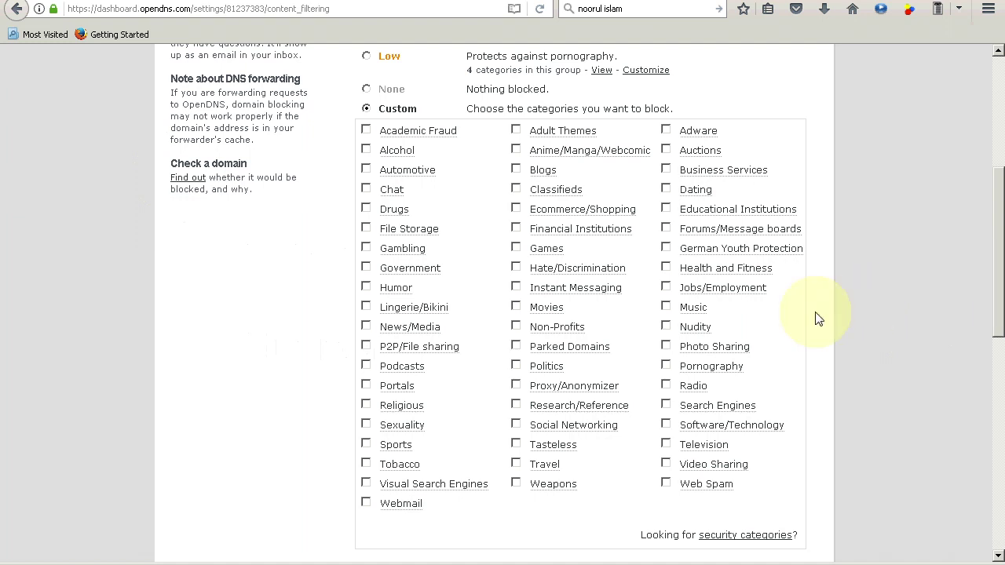
pyautogui.click(365, 150)
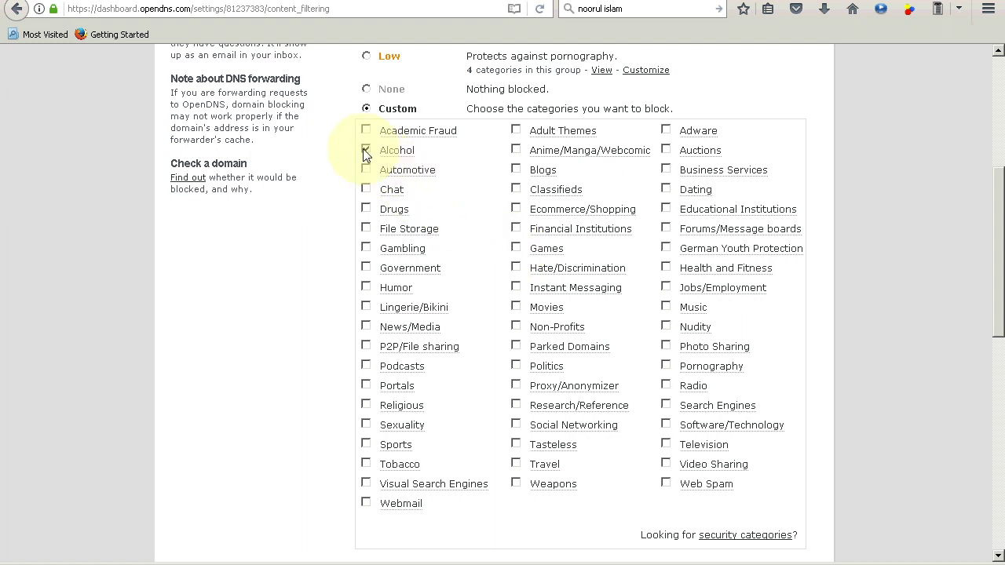
pyautogui.click(366, 209)
pyautogui.click(365, 307)
pyautogui.click(365, 425)
pyautogui.click(515, 425)
pyautogui.click(516, 130)
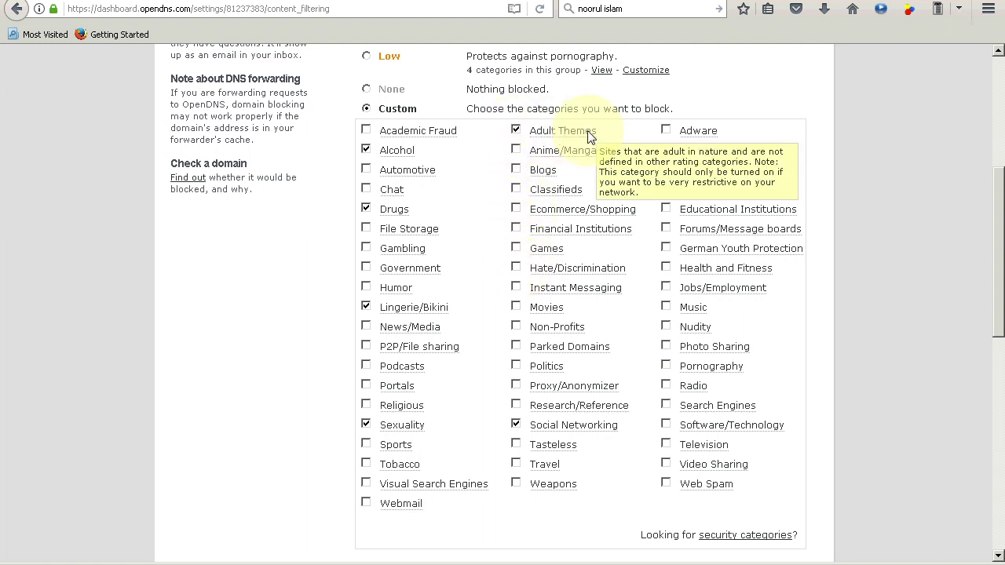
# Step: Add Adware, Nudity, Pornography and Dating to the blocked categories of the custom filter
pyautogui.click(666, 131)
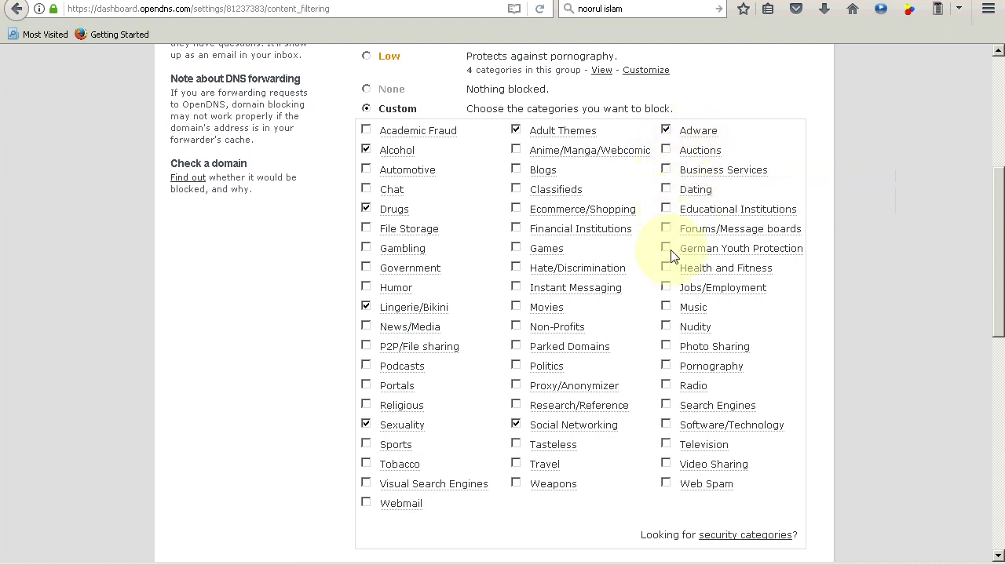
pyautogui.click(666, 326)
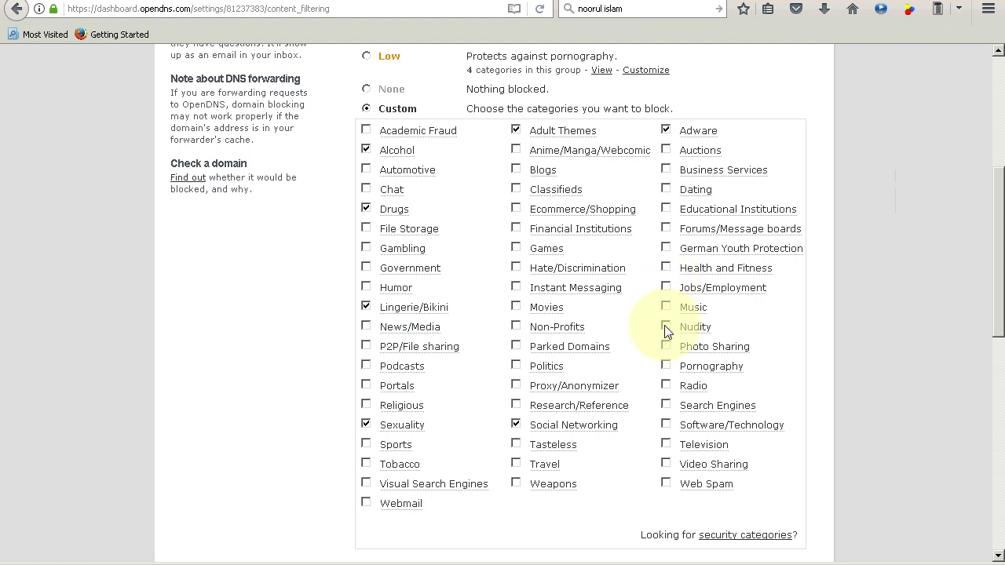
pyautogui.click(665, 366)
pyautogui.click(665, 189)
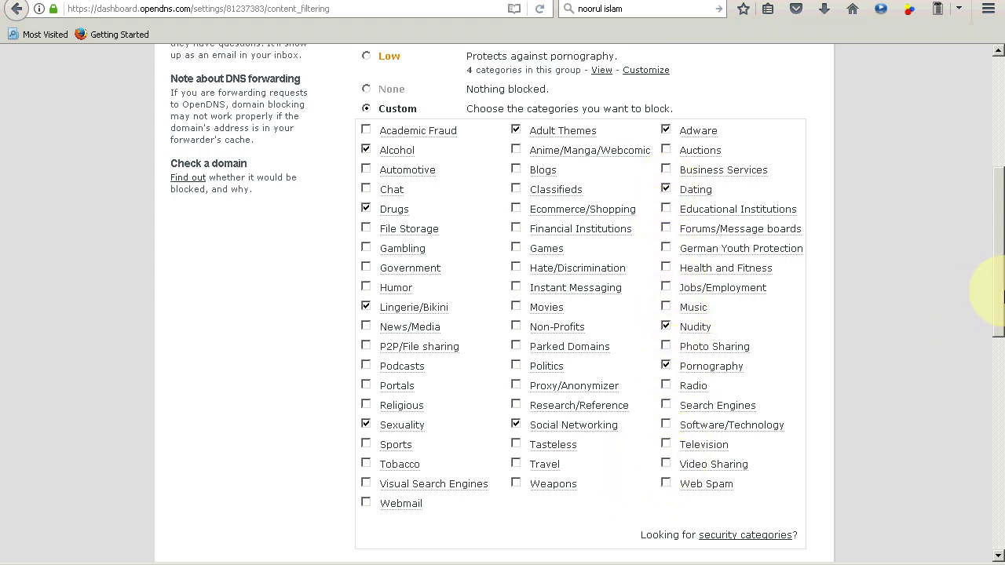
pyautogui.moveTo(1002, 296); pyautogui.dragTo(1003, 460)
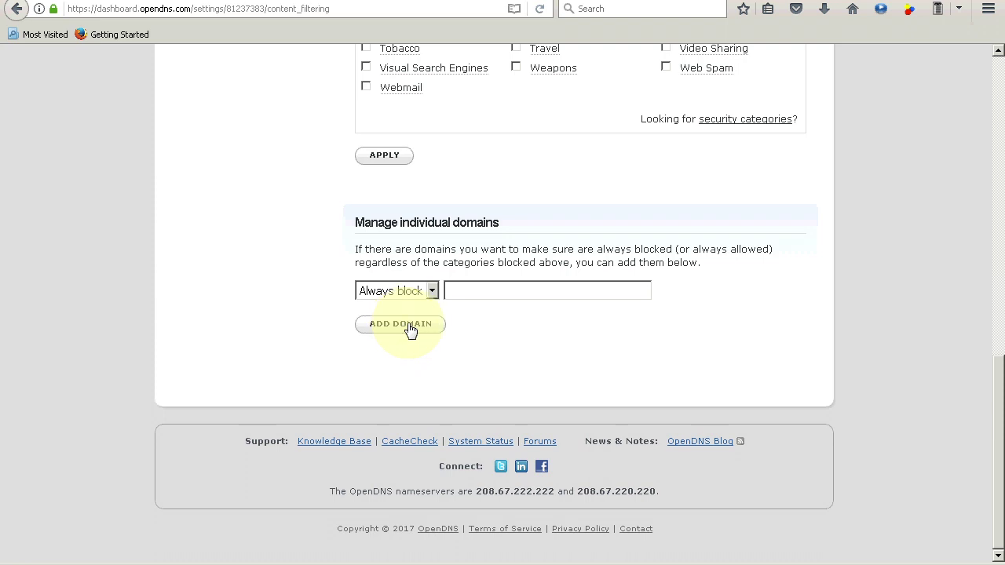
pyautogui.click(471, 295)
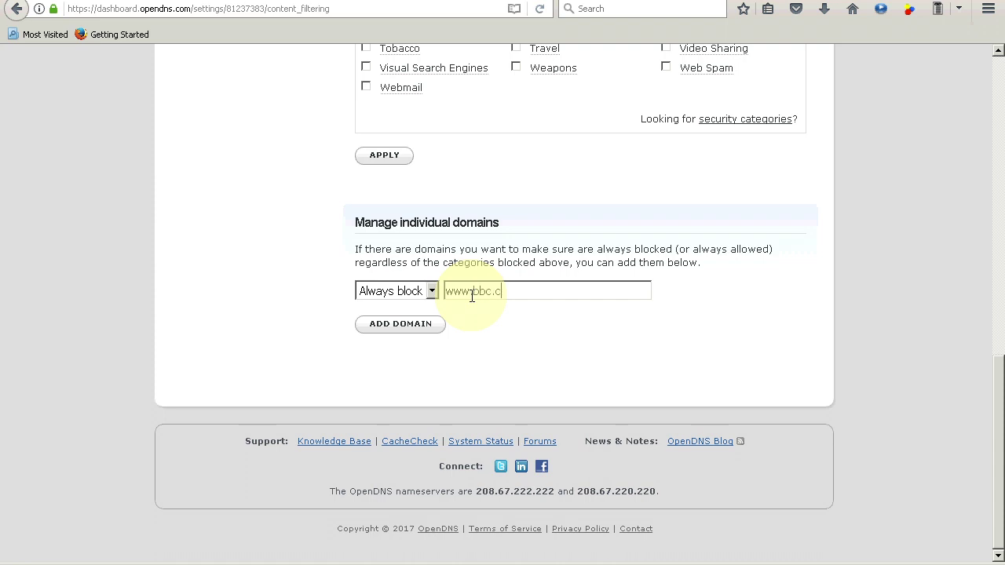
pyautogui.write('www.bbc.com')
pyautogui.moveTo(532, 296); pyautogui.dragTo(433, 303)
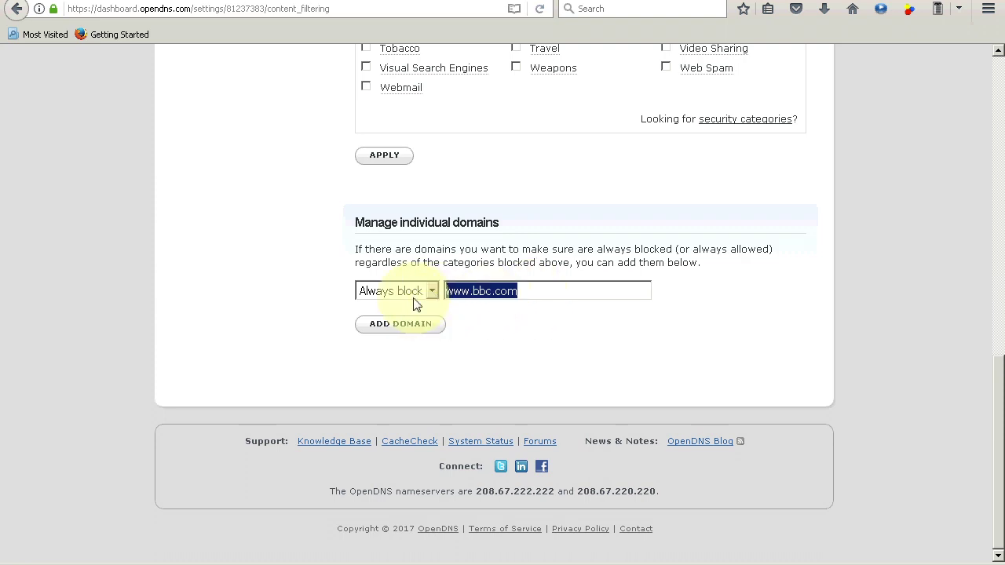
pyautogui.press('BackSpace')
# Step: Set the rule for managing individual domains to Never block
pyautogui.click(432, 292)
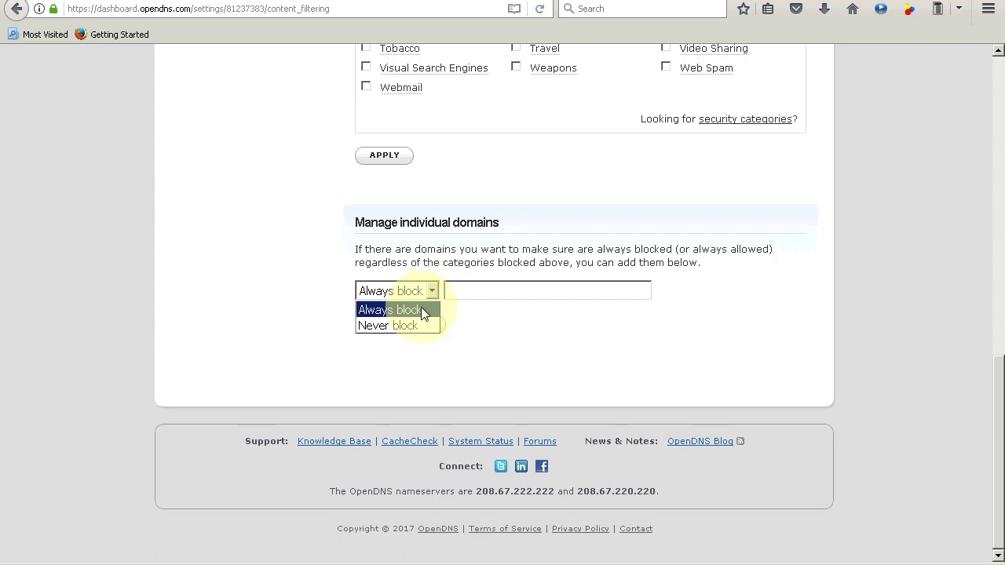
pyautogui.click(408, 324)
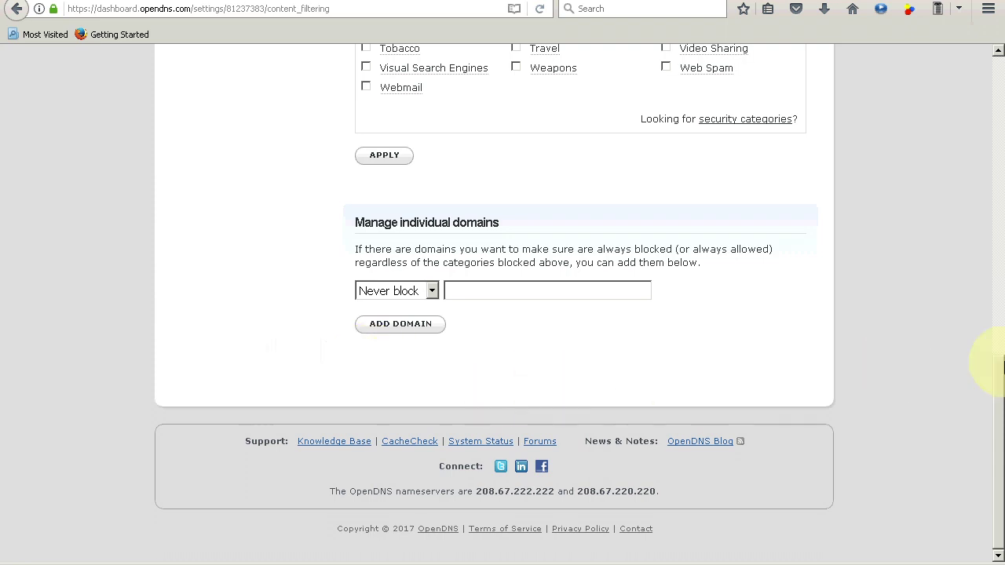
pyautogui.moveTo(997, 359); pyautogui.dragTo(995, 57)
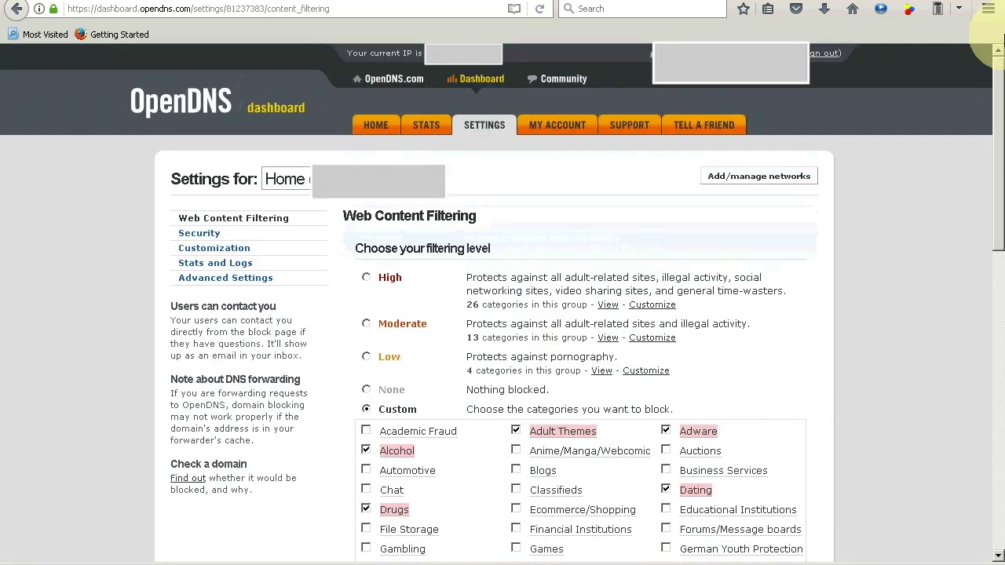
# Step: Go back to the OpenDNS device setup guide and open the configuration instructions for Computer Workstations and Laptops
pyautogui.click(620, 135)
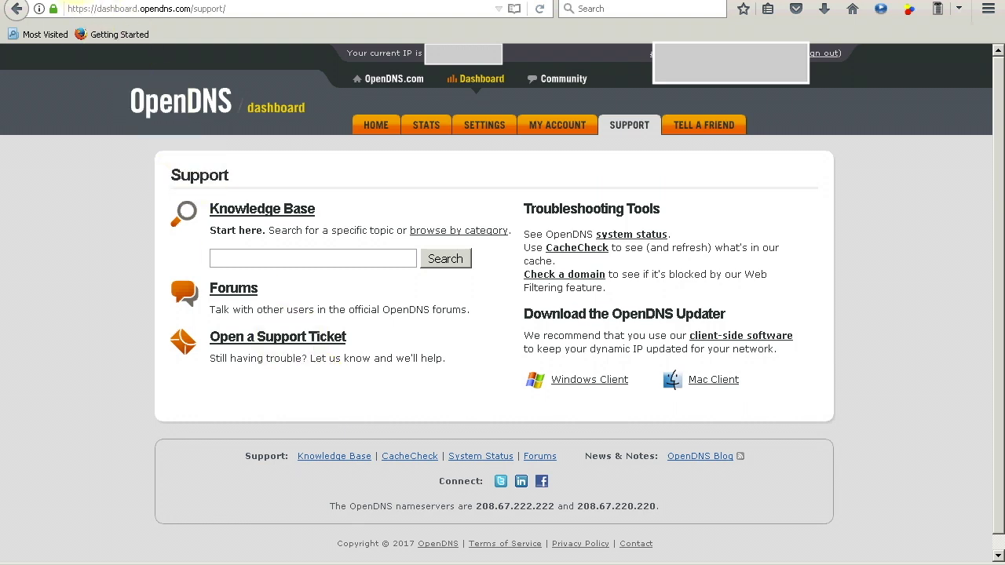
pyautogui.click(16, 9)
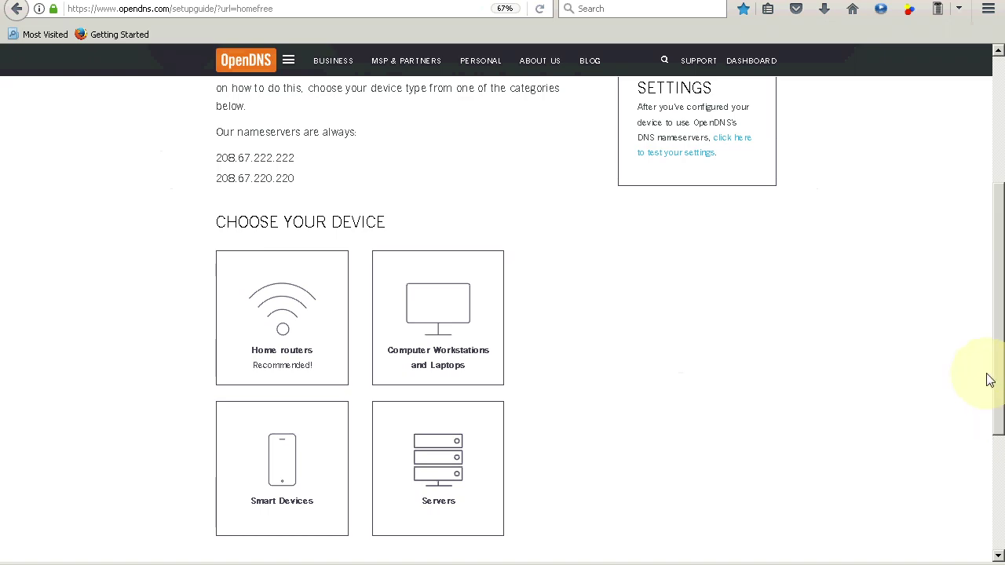
pyautogui.scroll(1, 1000, 369)
pyautogui.moveTo(1000, 369); pyautogui.dragTo(1000, 281)
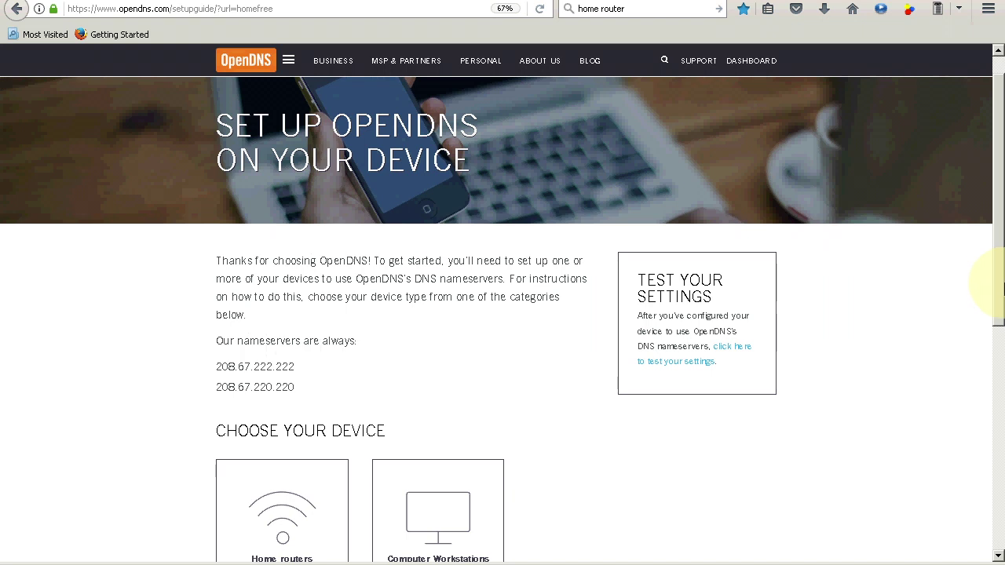
pyautogui.scroll(-4, 999, 291)
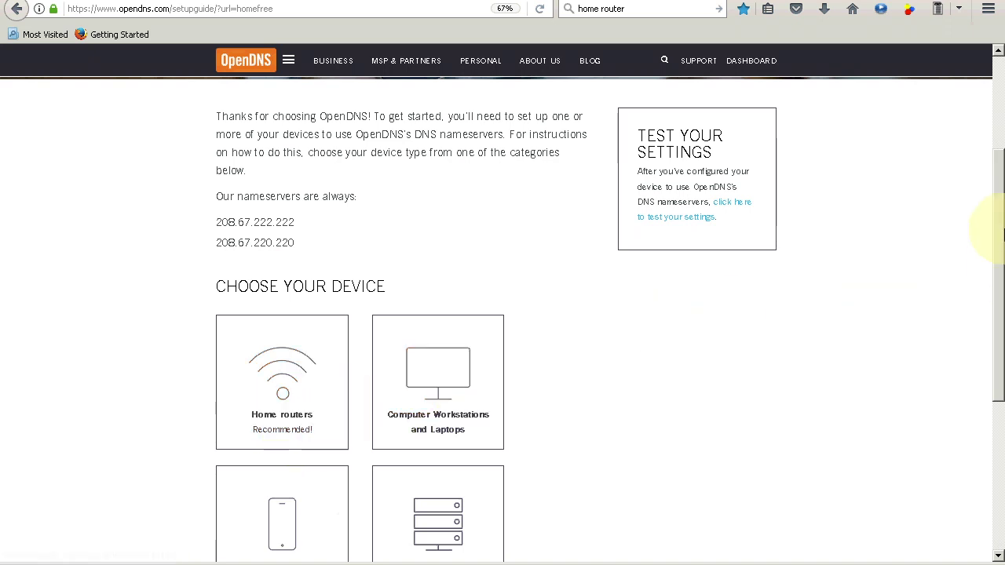
pyautogui.moveTo(998, 225); pyautogui.dragTo(980, 274)
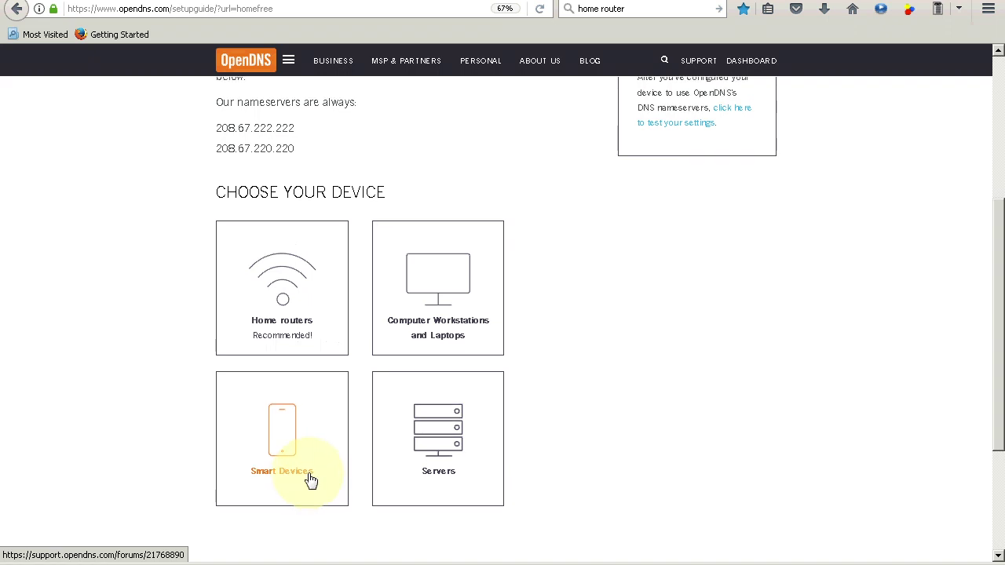
pyautogui.click(430, 304)
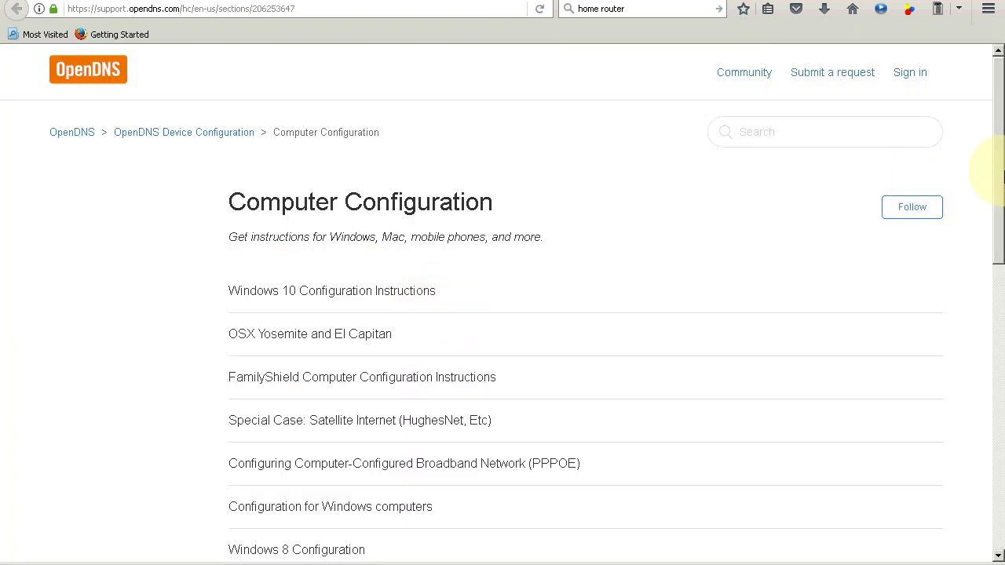
# Step: Open the Windows 7 configuration article and bring up its instructions for Control Panel and Network and Sharing Center
pyautogui.moveTo(997, 168); pyautogui.dragTo(996, 340)
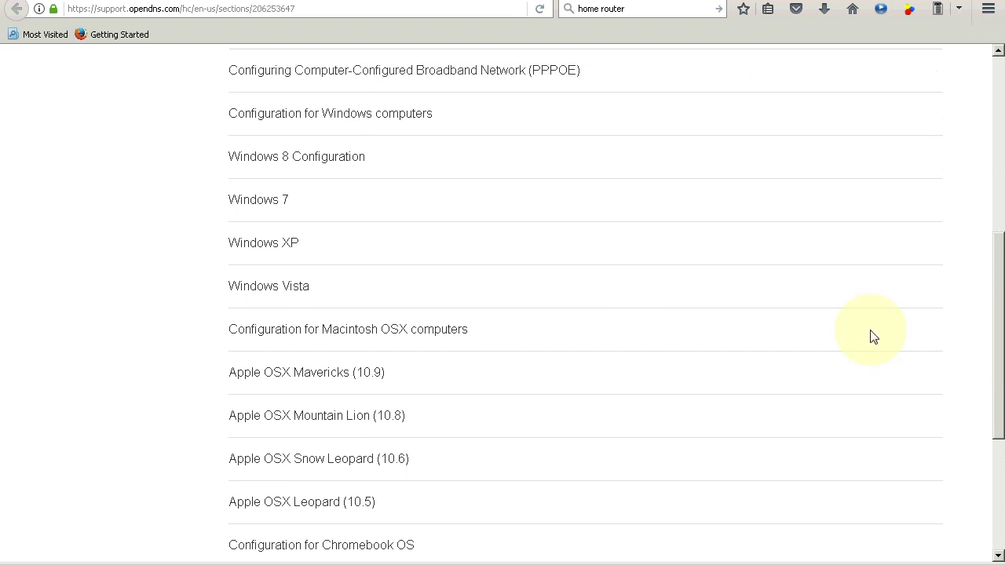
pyautogui.click(272, 206)
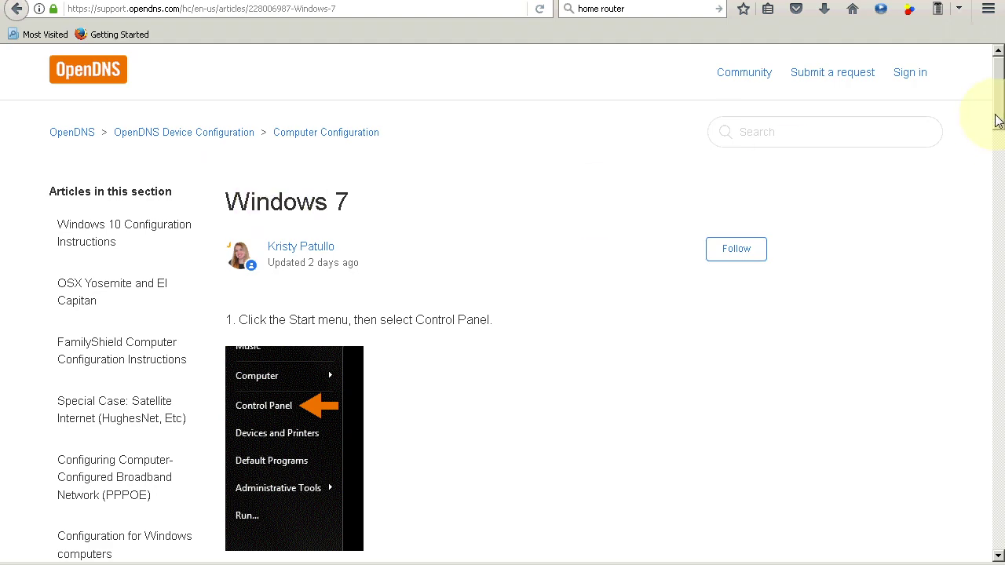
pyautogui.moveTo(997, 119); pyautogui.dragTo(995, 151)
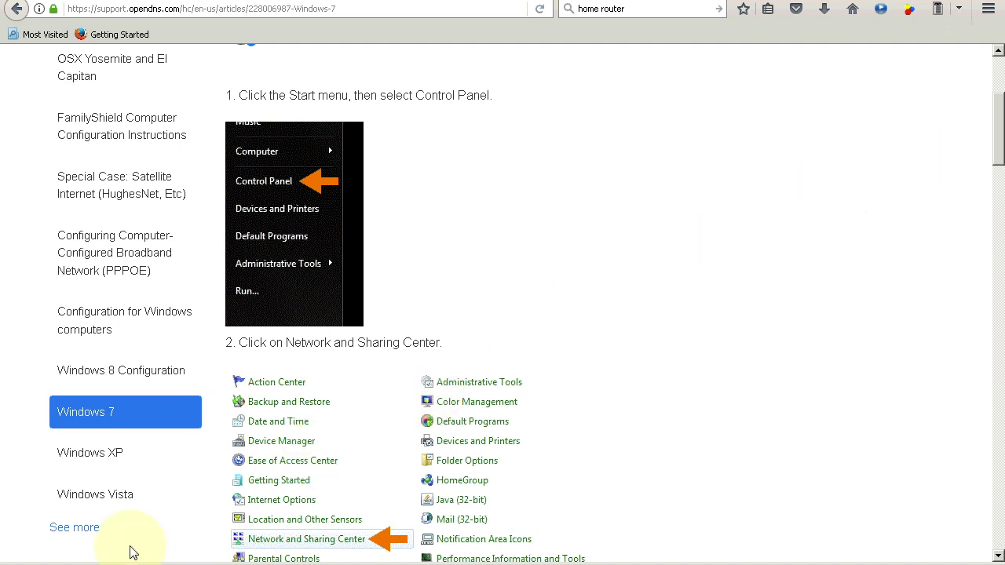
# Step: Switch to the Windows Control Panel and open Network and Sharing Center under Network and Internet
pyautogui.click(6, 562)
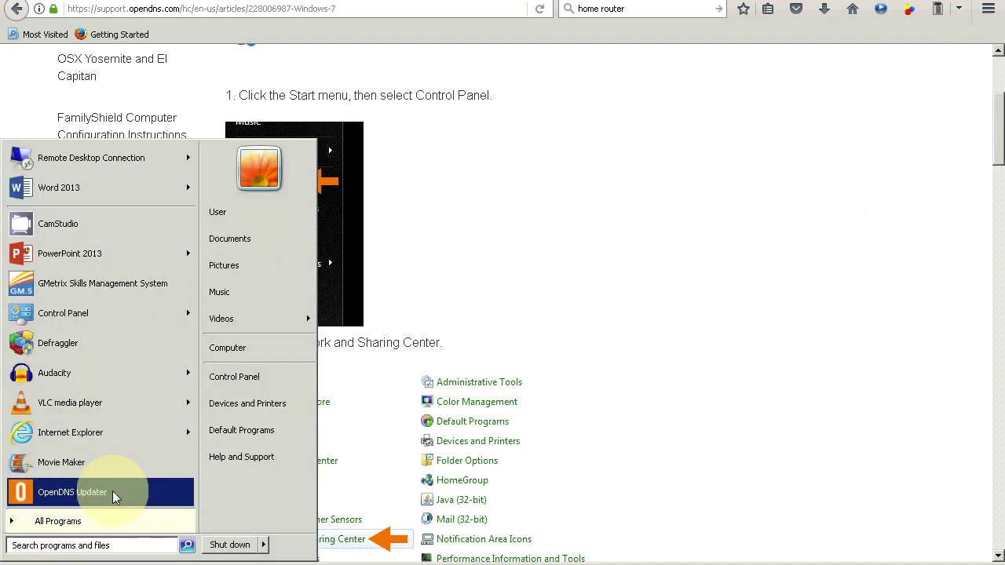
pyautogui.click(219, 385)
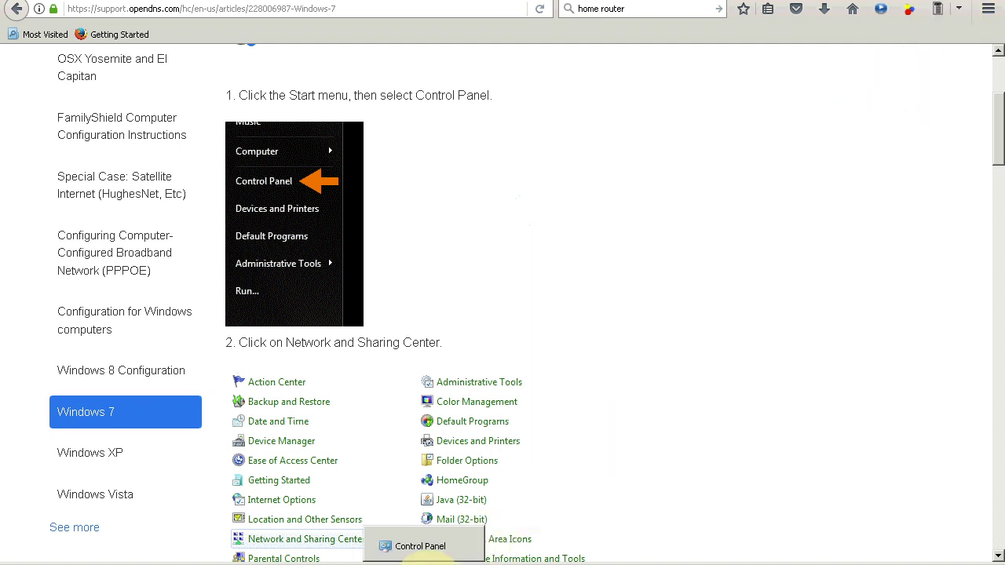
pyautogui.click(428, 562)
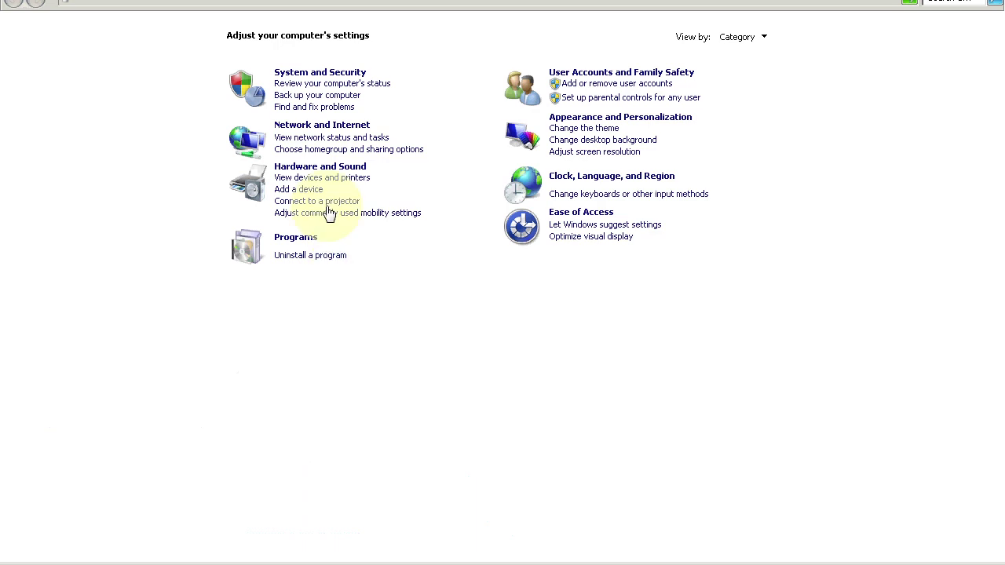
pyautogui.click(287, 127)
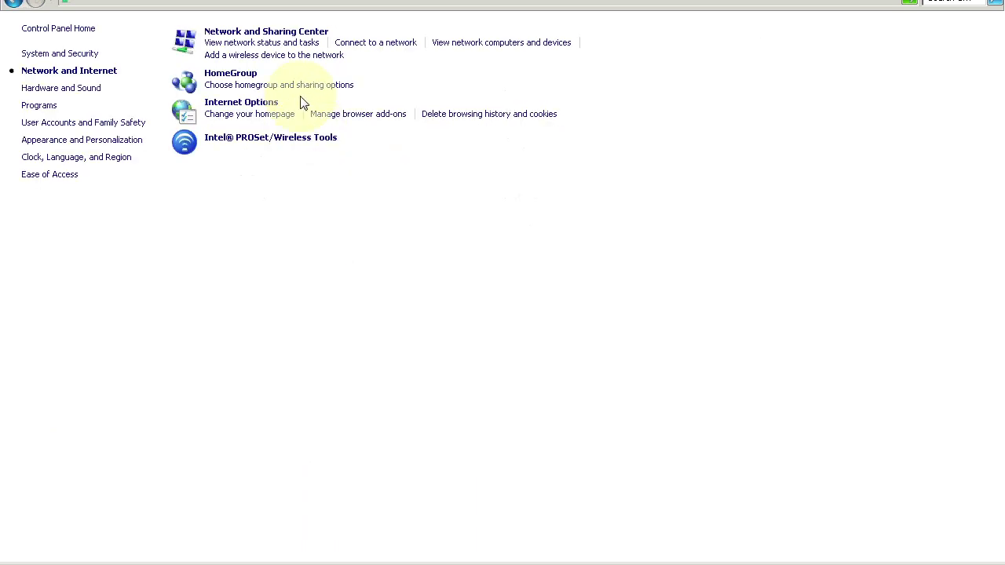
pyautogui.click(276, 33)
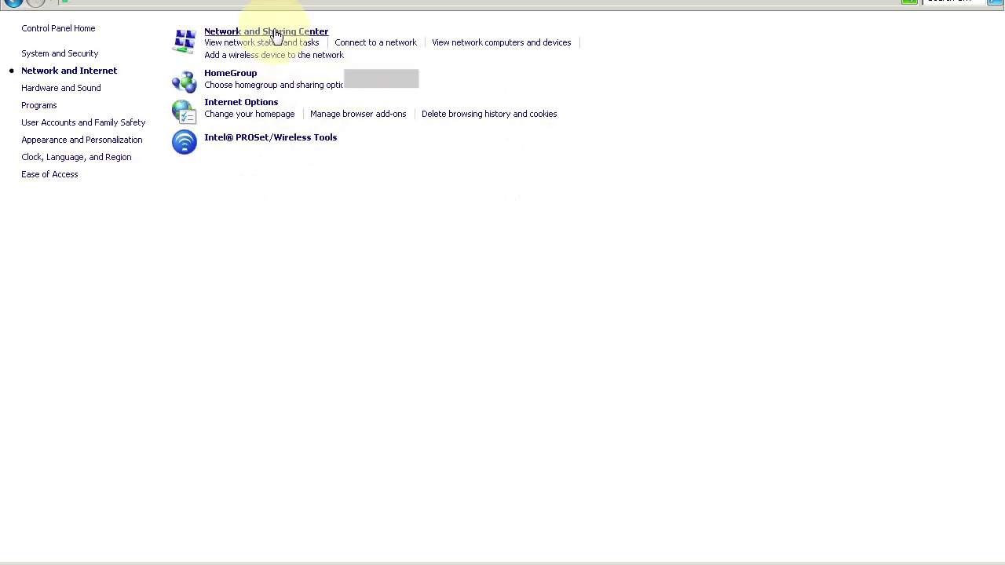
# Step: Check the article's active networks instruction, then open the wireless connection's status from Network and Sharing Center
pyautogui.click(990, 2)
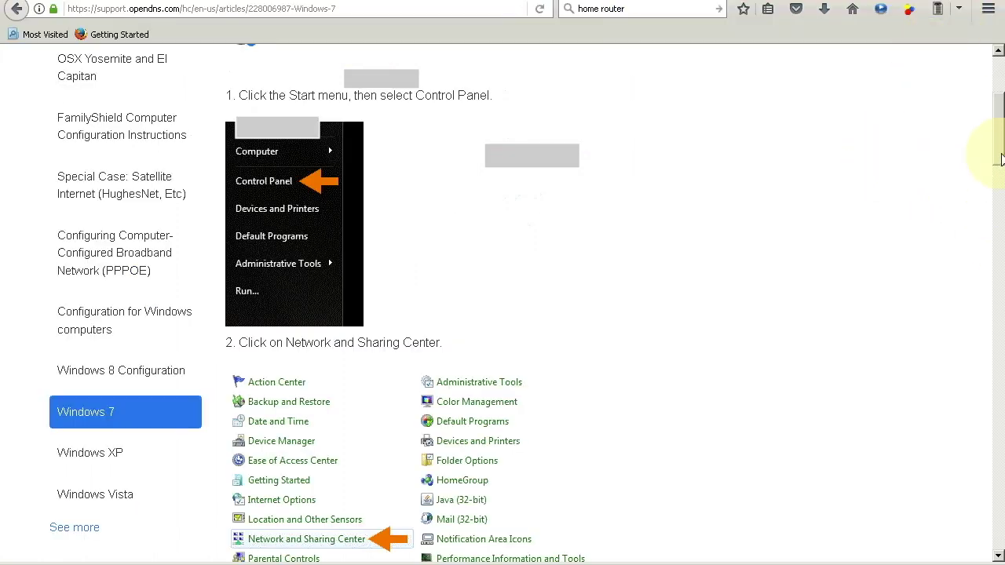
pyautogui.moveTo(992, 152); pyautogui.dragTo(994, 224)
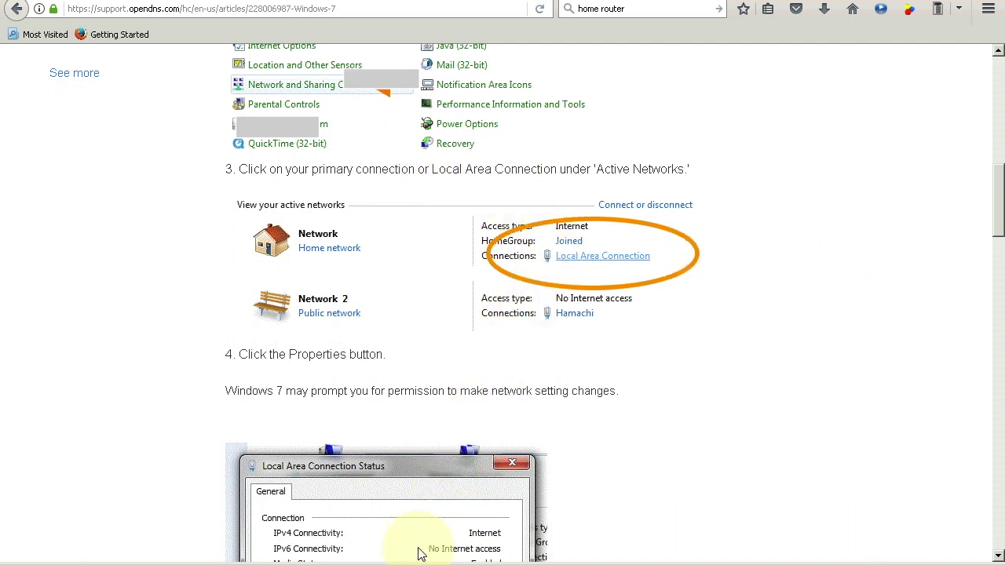
pyautogui.hotkey('alt', 'Tab')
pyautogui.hotkey('alt', 'Tab')
pyautogui.hotkey('alt', 'Tab')
pyautogui.hotkey('alt', 'Tab')
pyautogui.hotkey('alt', 'Tab')
pyautogui.hotkey('alt', 'Tab')
pyautogui.hotkey('alt', 'Tab')
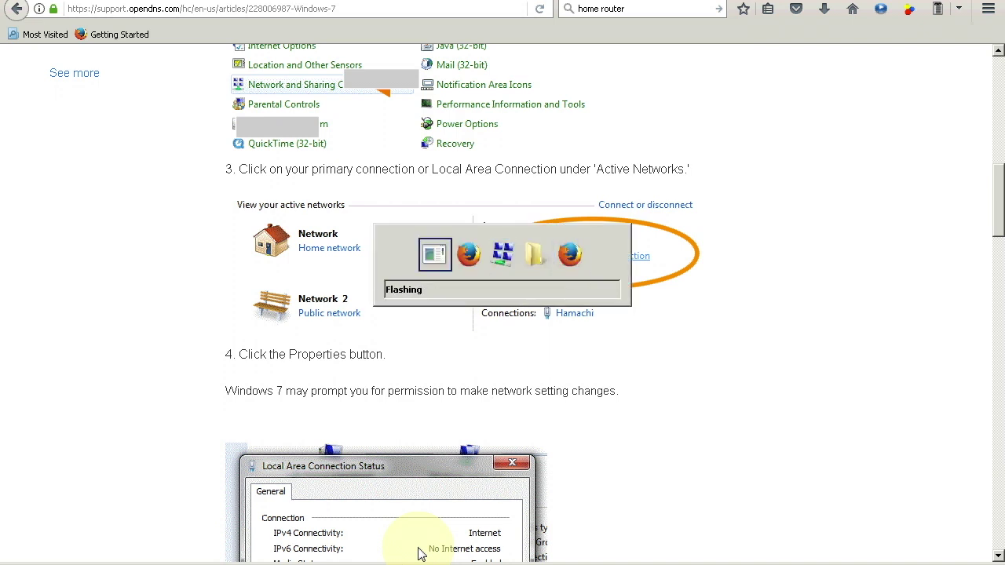
pyautogui.hotkey('alt', 'Tab')
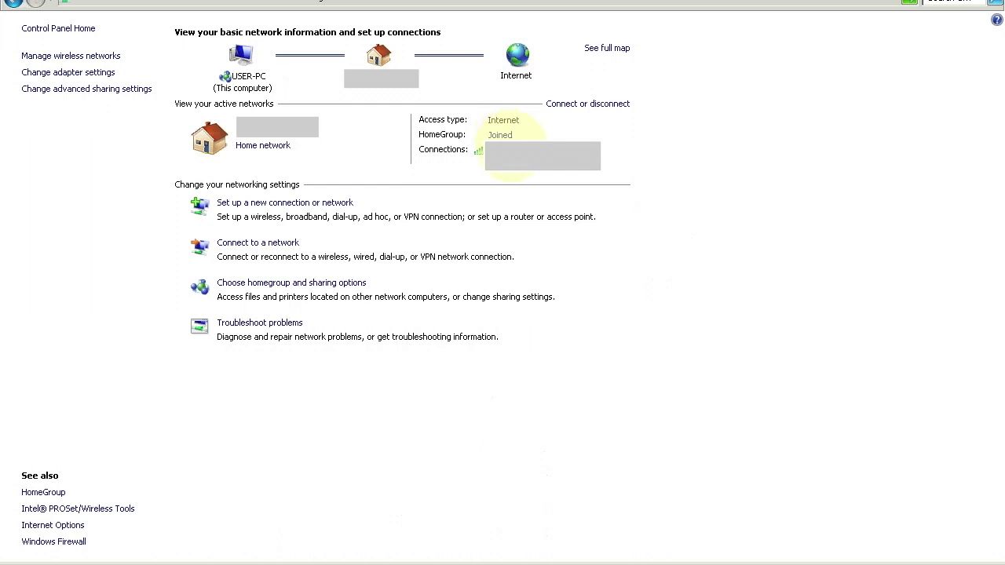
pyautogui.click(508, 156)
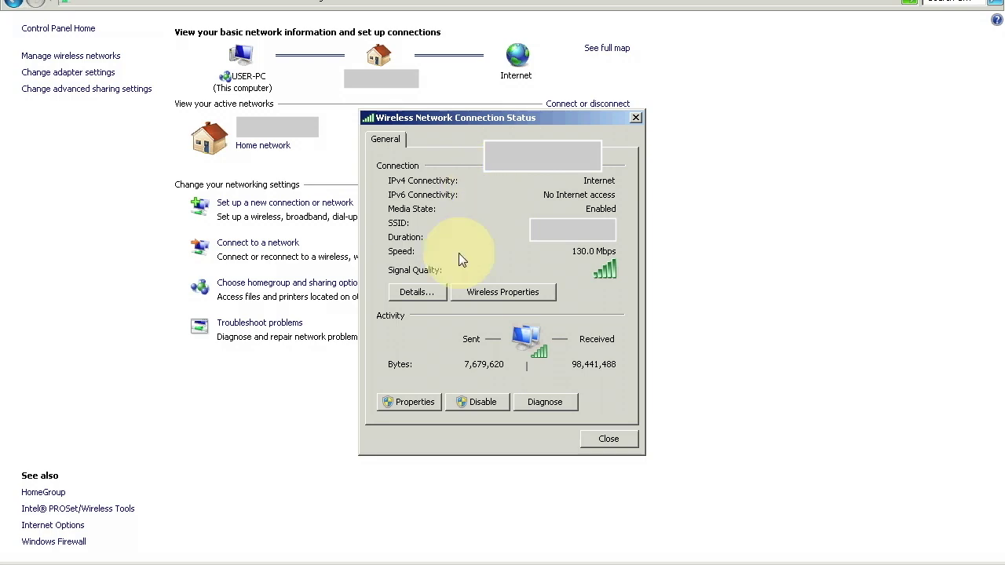
# Step: Check step 4 of the Windows 7 article, then switch back to Wireless Network Connection Status and open the connection's properties
pyautogui.press('alt')
pyautogui.hotkey('alt', 'Tab')
pyautogui.hotkey('alt', 'Tab')
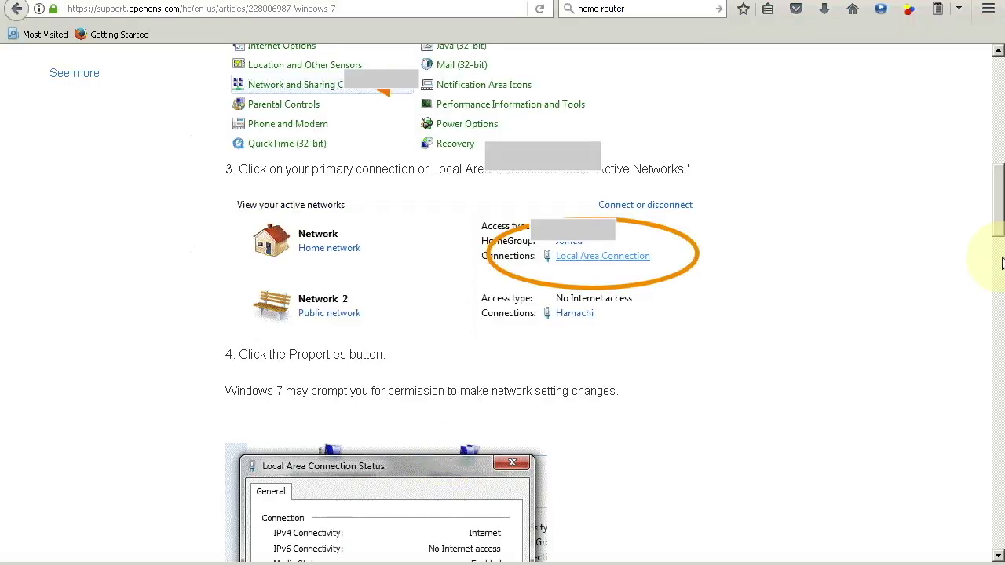
pyautogui.moveTo(999, 215); pyautogui.dragTo(999, 270)
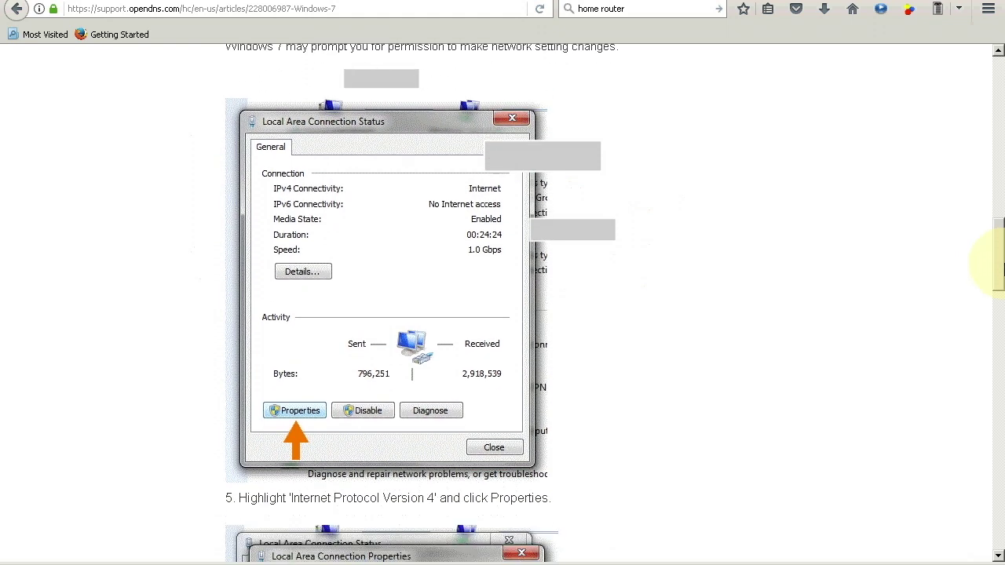
pyautogui.hotkey('alt', 'Tab')
pyautogui.hotkey('alt', 'Tab')
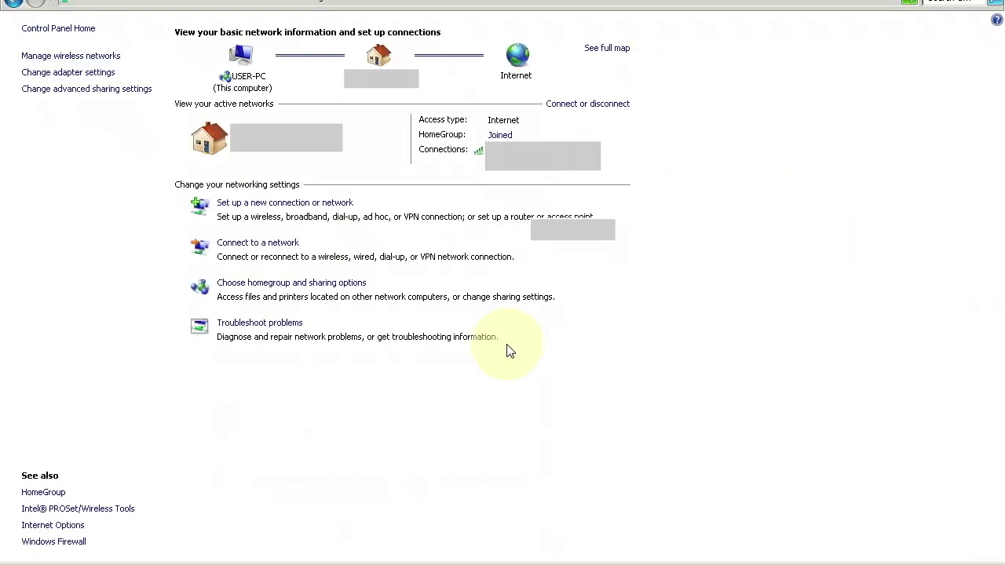
pyautogui.hotkey('alt', 'Tab')
pyautogui.hotkey('alt', 'Tab')
pyautogui.hotkey('alt', 'Tab')
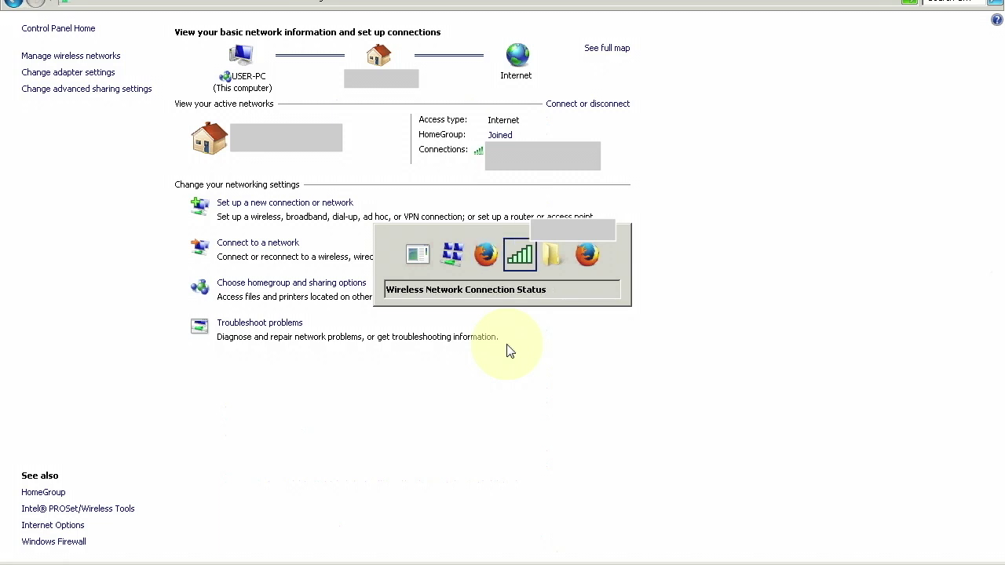
pyautogui.click(419, 405)
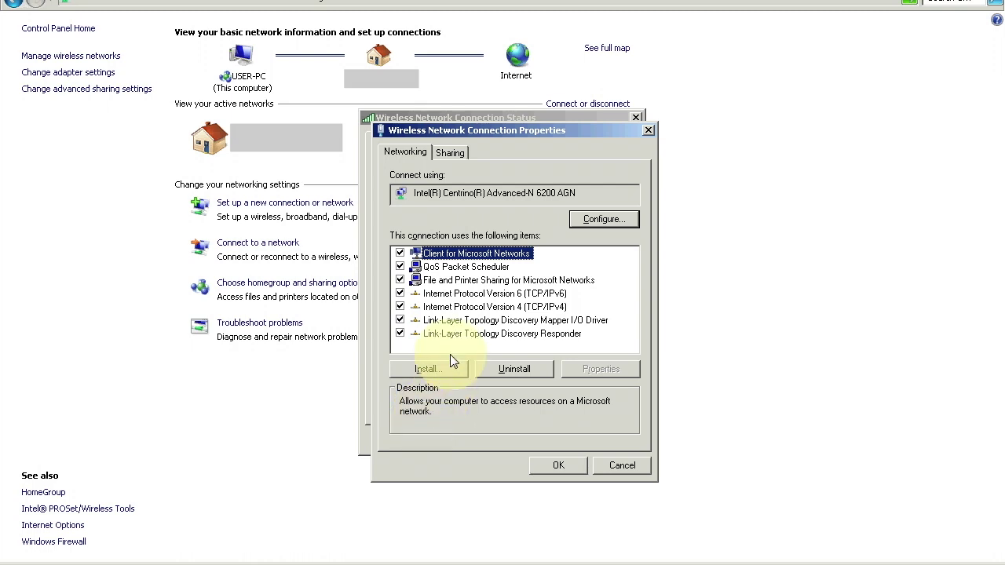
# Step: Select Internet Protocol Version 4 (TCP/IPv4), check it against step 5 of the article, and open its properties
pyautogui.click(459, 307)
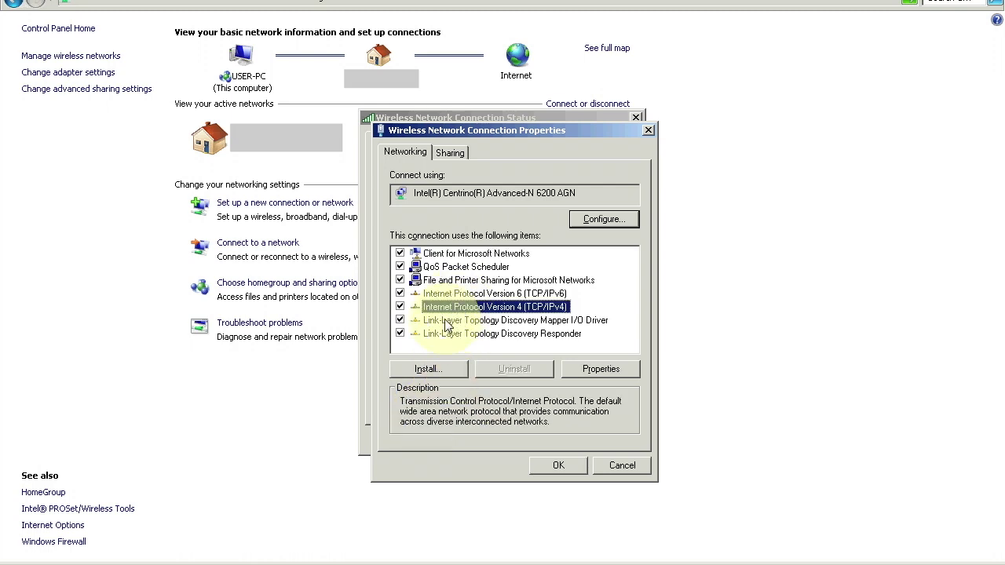
pyautogui.hotkey('alt', 'Tab')
pyautogui.hotkey('alt', 'Tab')
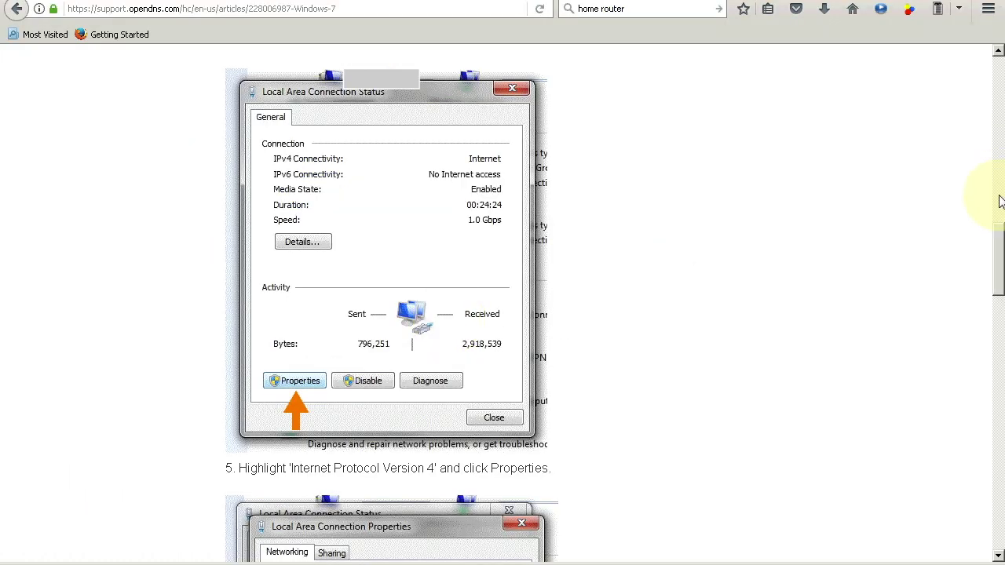
pyautogui.moveTo(998, 245); pyautogui.dragTo(998, 326)
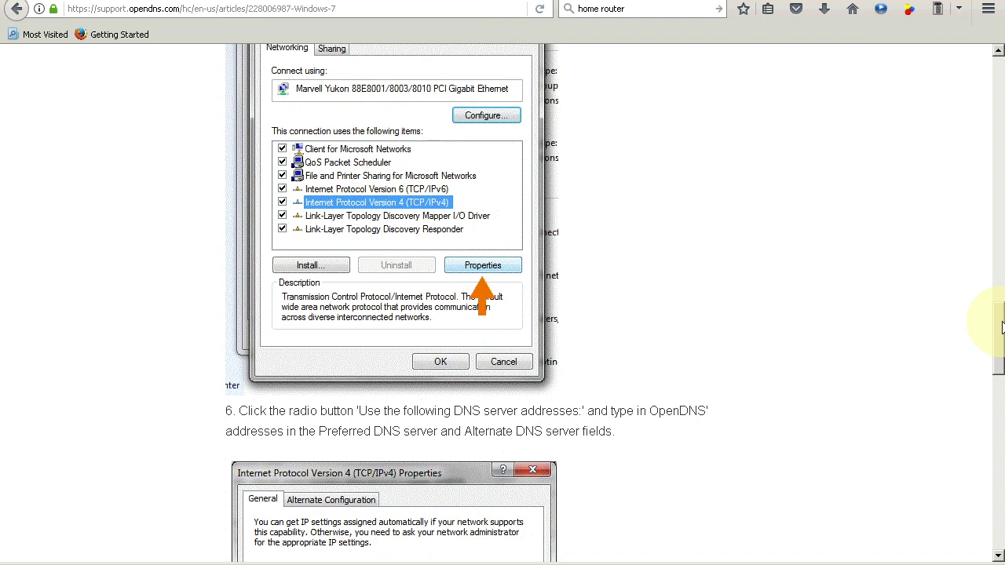
pyautogui.hotkey('alt', 'Tab')
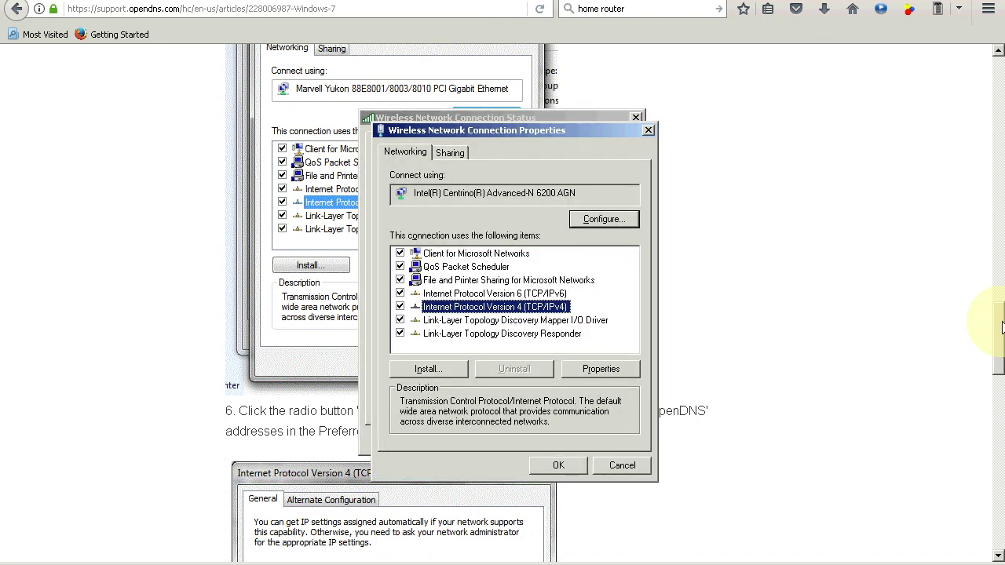
pyautogui.click(619, 374)
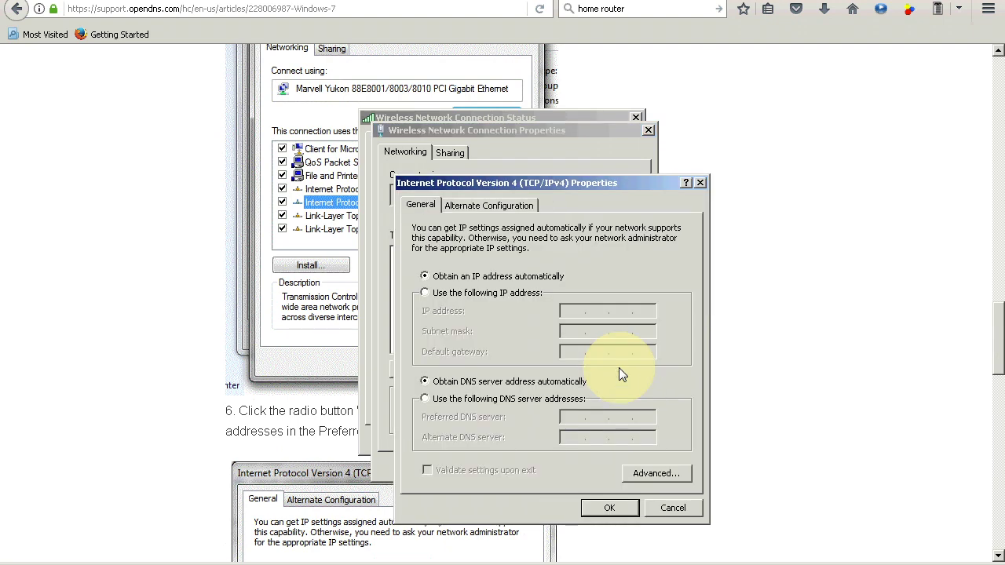
# Step: Look up the OpenDNS server addresses in step 6 of the article, then set the IPv4 properties to use specified DNS server addresses
pyautogui.scroll(1, 621, 371)
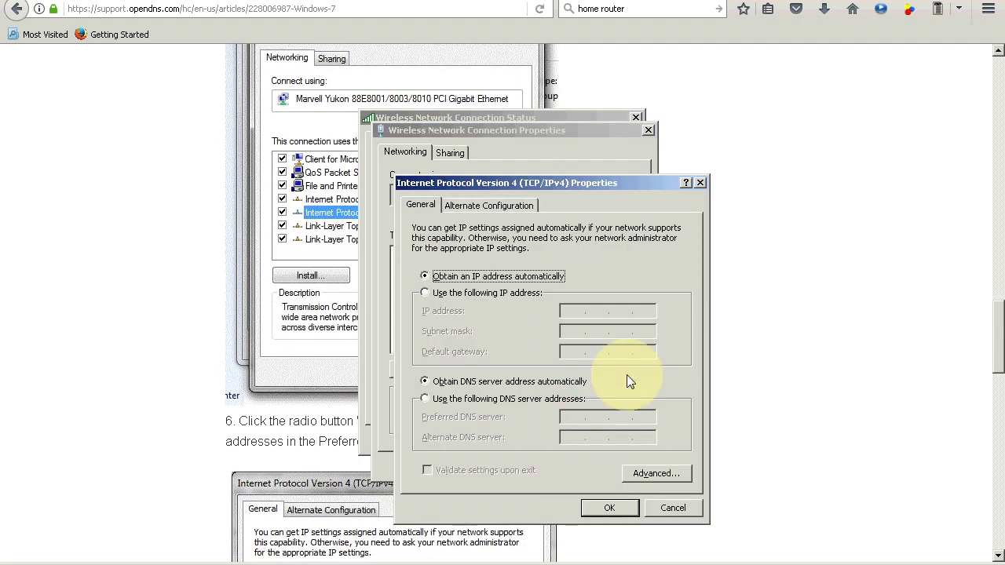
pyautogui.hotkey('alt', 'Tab')
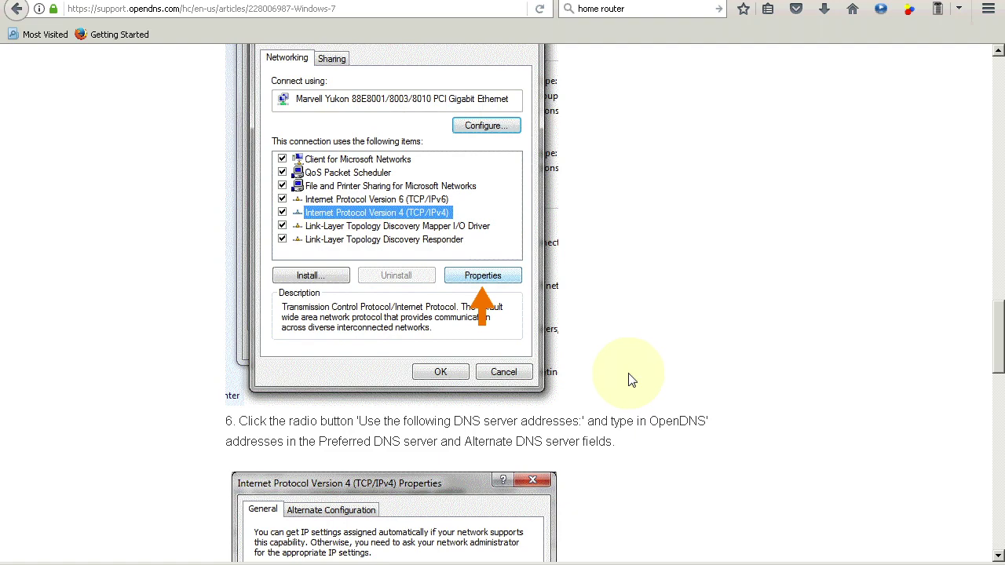
pyautogui.scroll(-4, 1001, 374)
pyautogui.moveTo(1001, 375); pyautogui.dragTo(1001, 402)
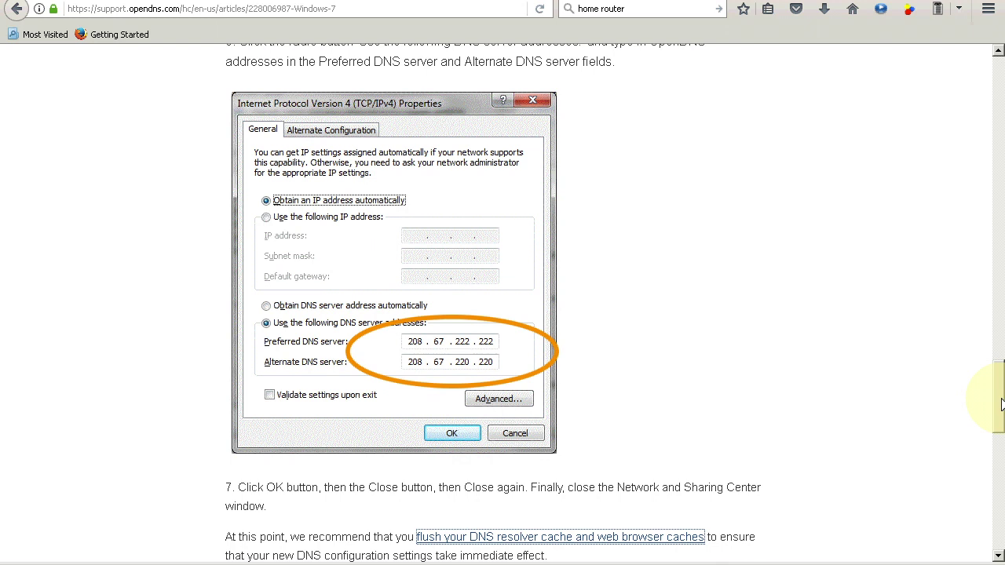
pyautogui.hotkey('alt', 'Tab')
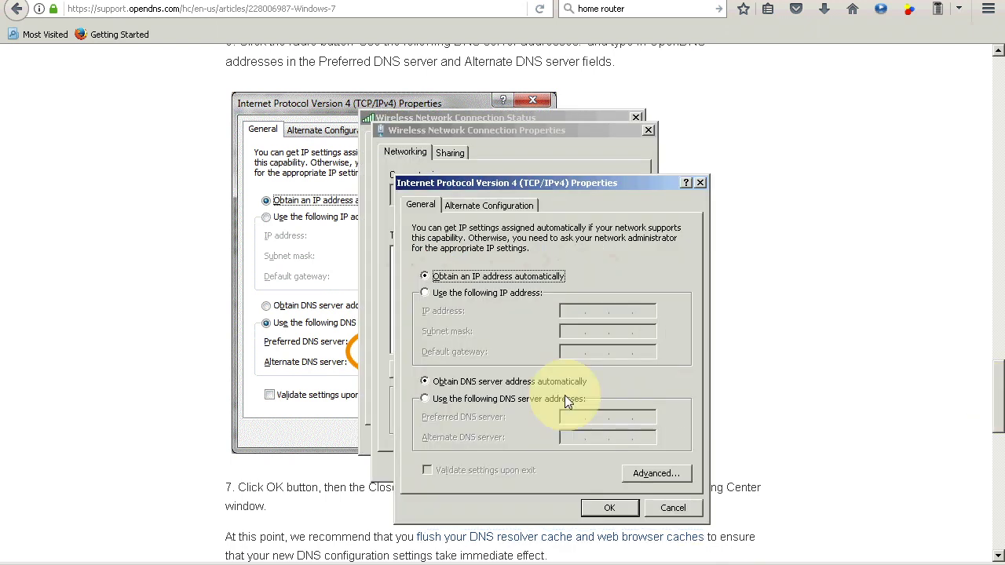
pyautogui.click(424, 400)
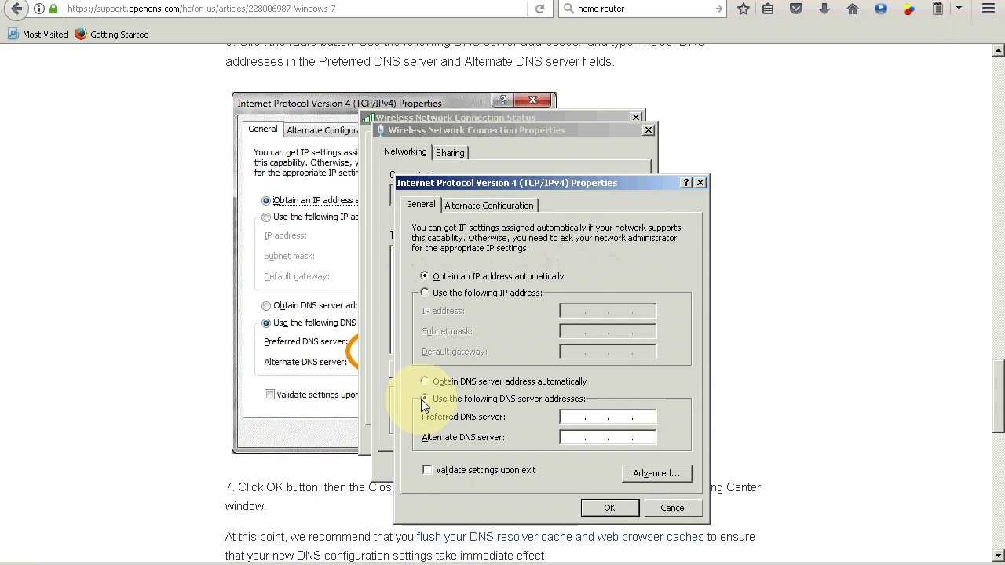
# Step: Enter 202.67.222.222 as the preferred DNS server, dismissing the invalid entry error and consulting the article as needed
pyautogui.write('202 . . .')
pyautogui.hotkey('alt', 'Tab')
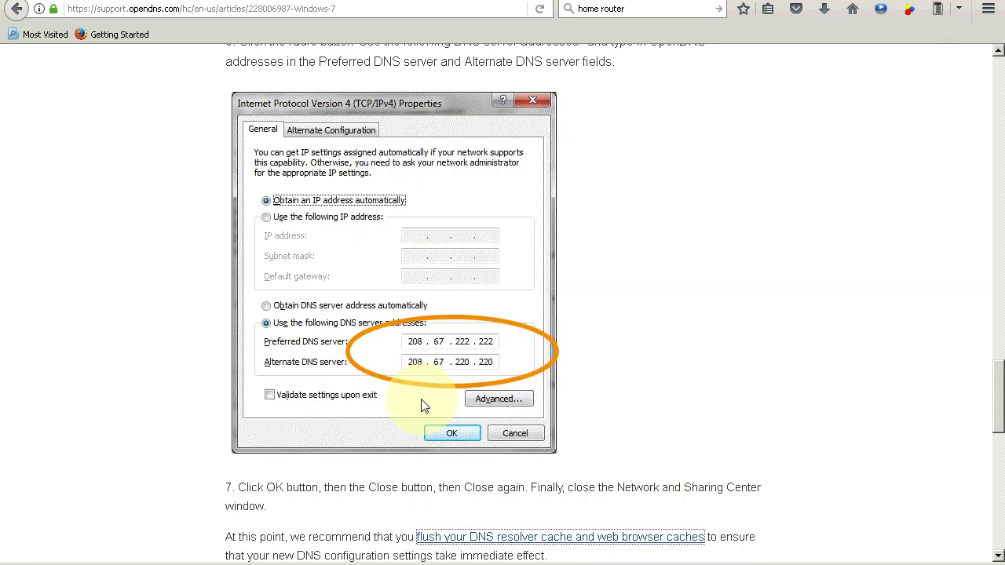
pyautogui.hotkey('alt', 'Tab')
pyautogui.write('672')
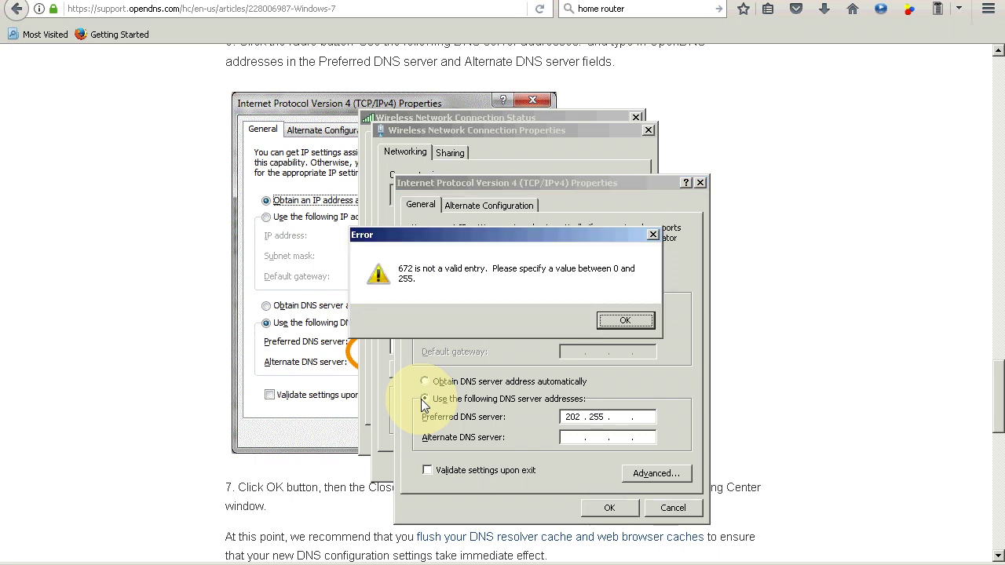
pyautogui.click(620, 321)
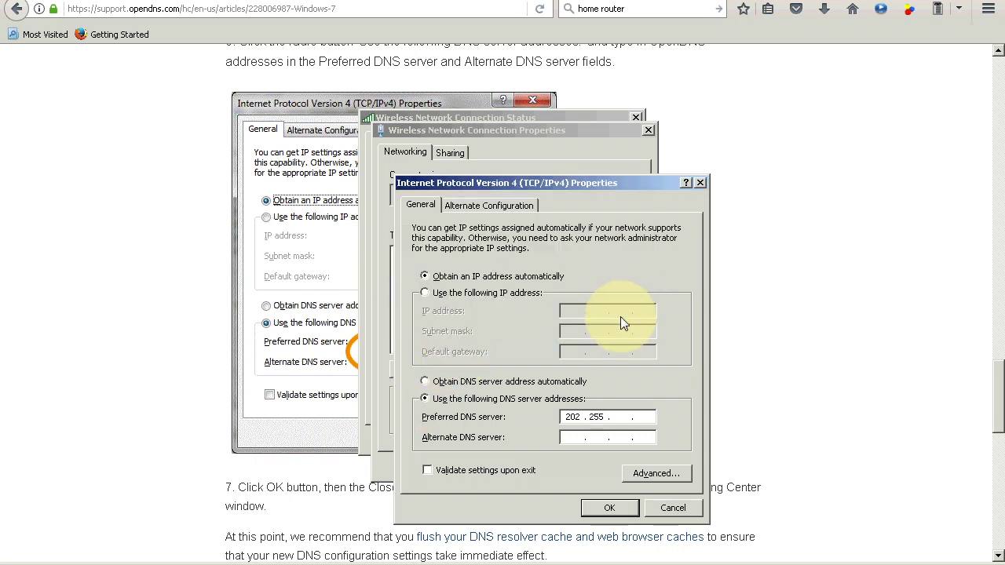
pyautogui.click(616, 421)
pyautogui.write('222 .')
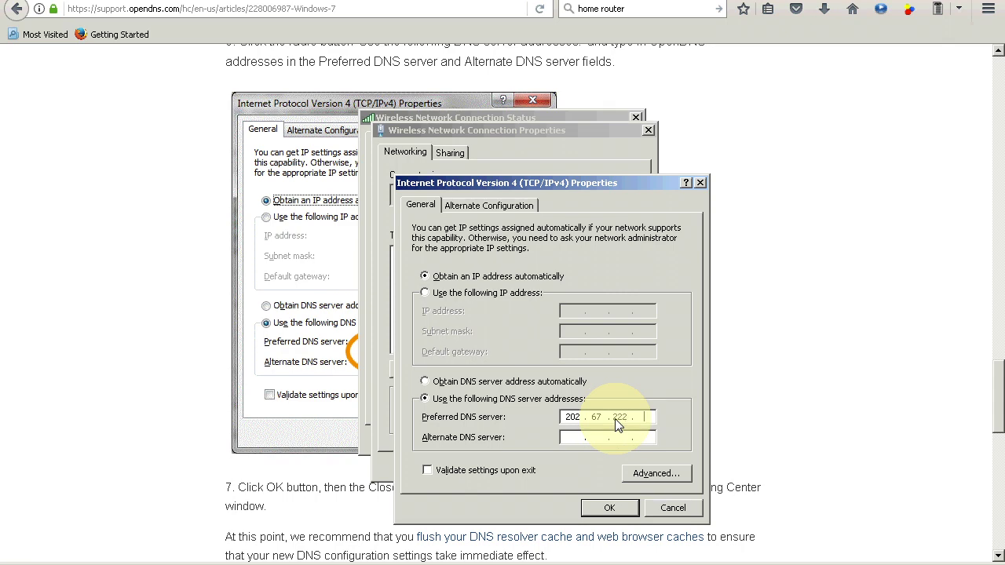
pyautogui.hotkey('alt', 'Tab')
pyautogui.write('222')
# Step: Enter 208.67.220.220 as the alternate DNS server, consulting the article, and accept the IPv4 properties
pyautogui.click(573, 437)
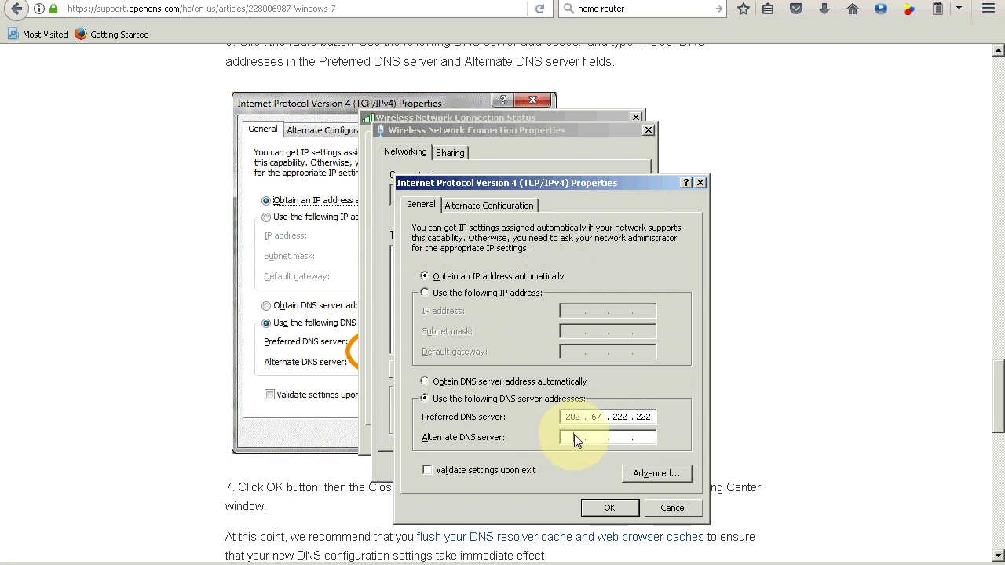
pyautogui.hotkey('alt', 'Tab')
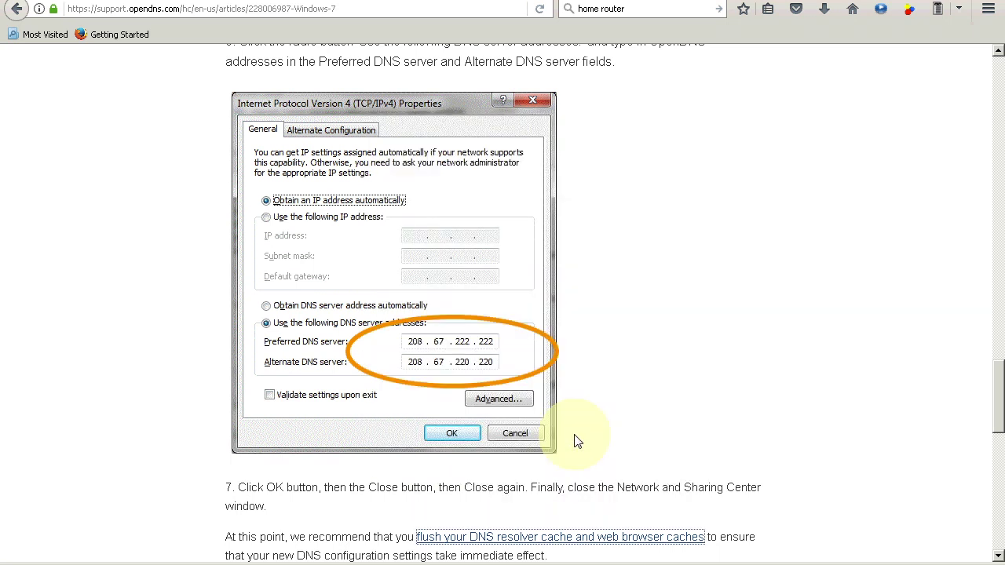
pyautogui.hotkey('alt', 'Tab')
pyautogui.write('208')
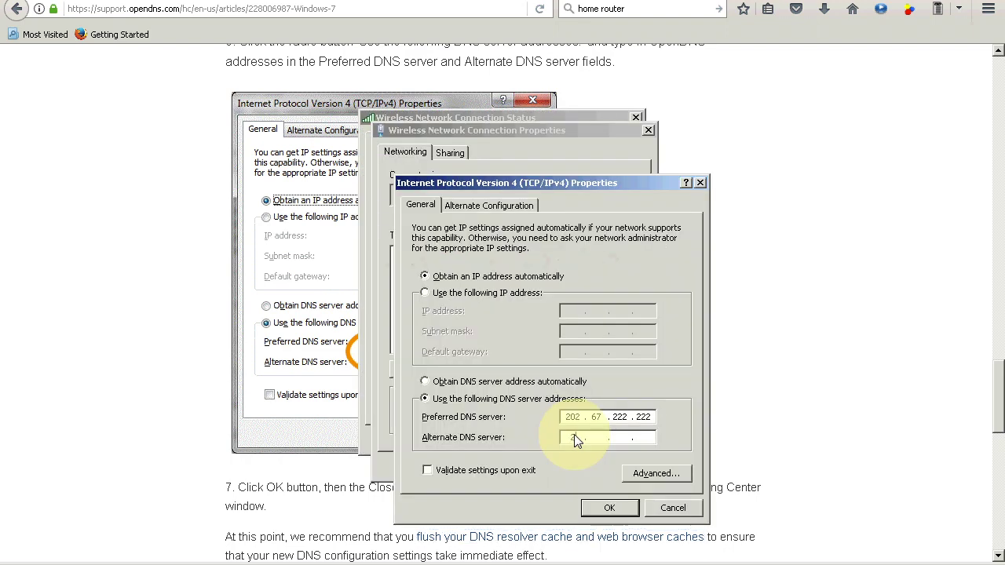
pyautogui.hotkey('alt', 'Tab')
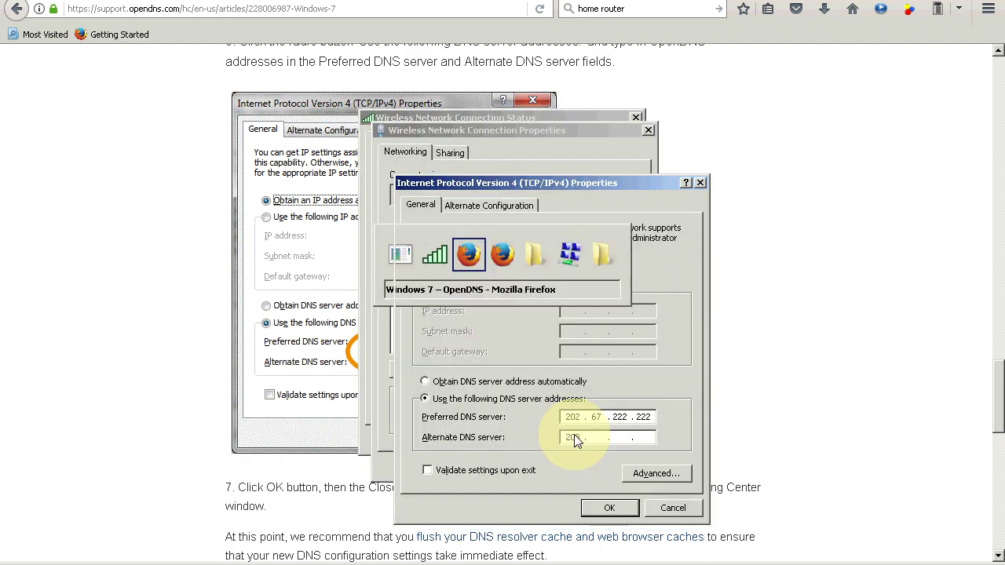
pyautogui.hotkey('alt', 'Tab')
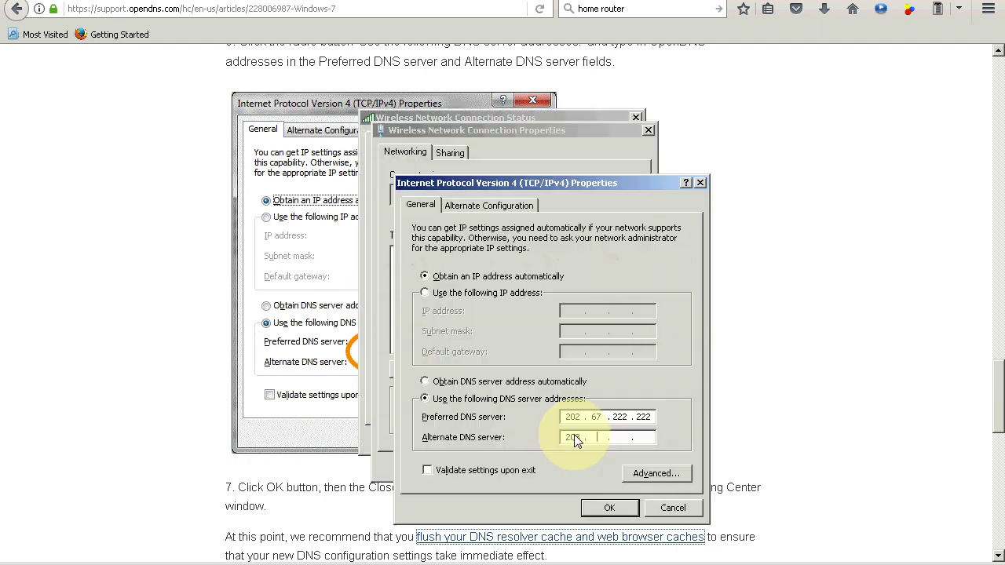
pyautogui.write('67 . ')
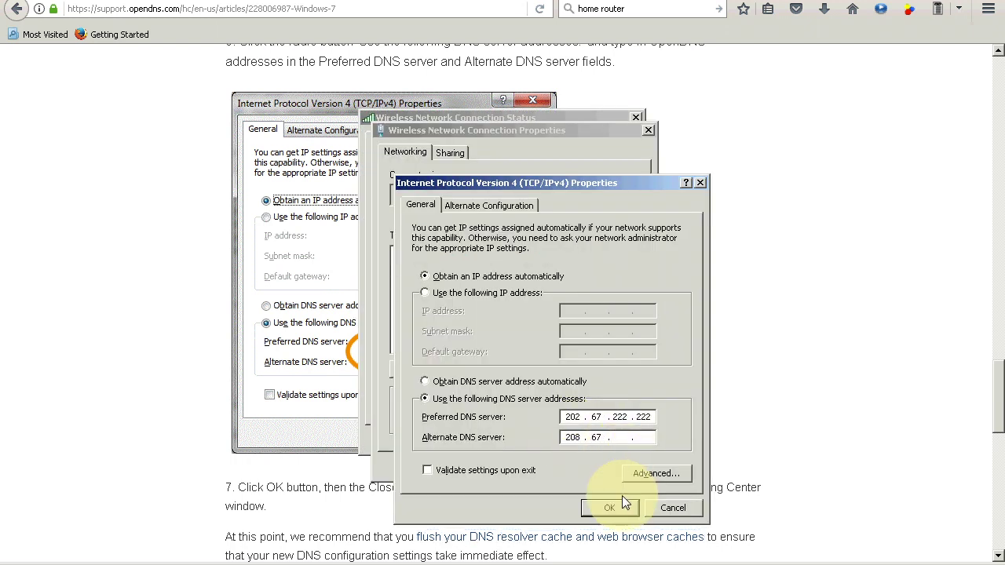
pyautogui.write('220')
pyautogui.hotkey('alt', 'Tab')
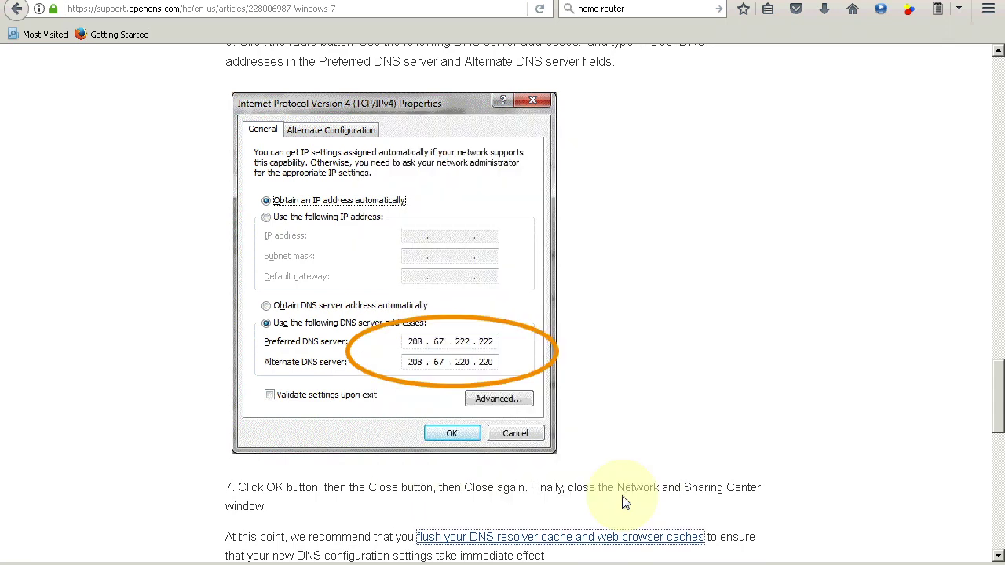
pyautogui.hotkey('alt', 'Tab')
pyautogui.write('22')
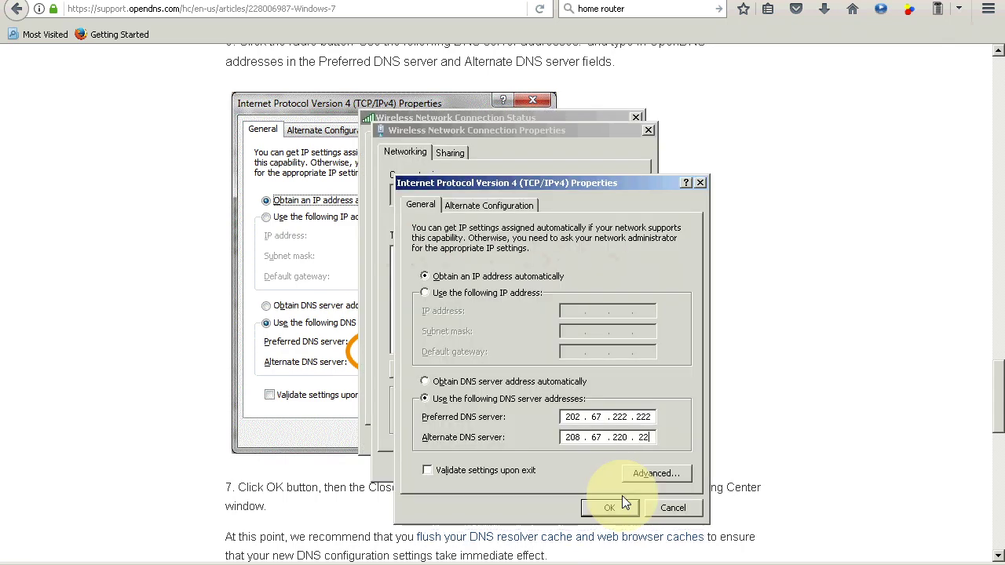
pyautogui.write('0')
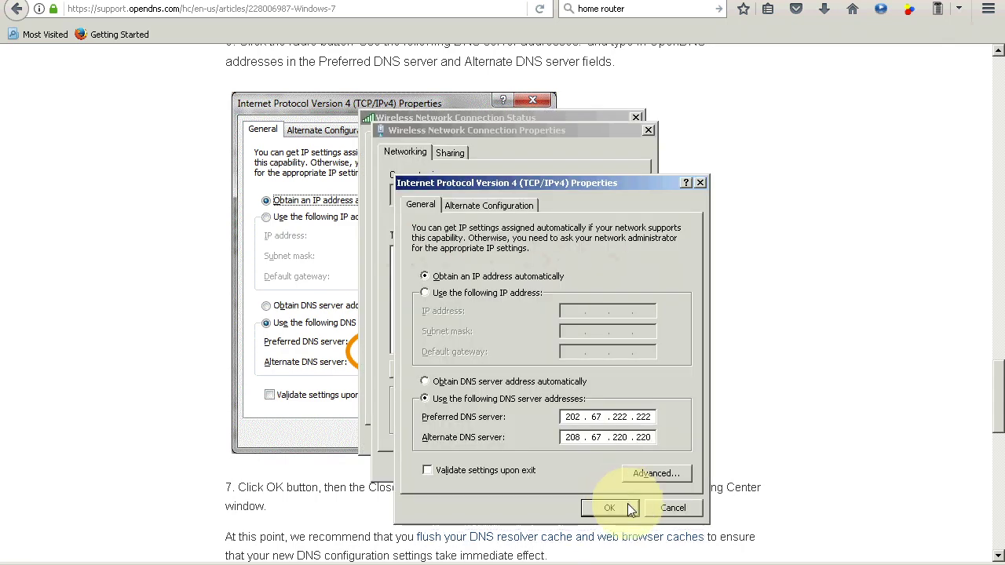
pyautogui.click(618, 504)
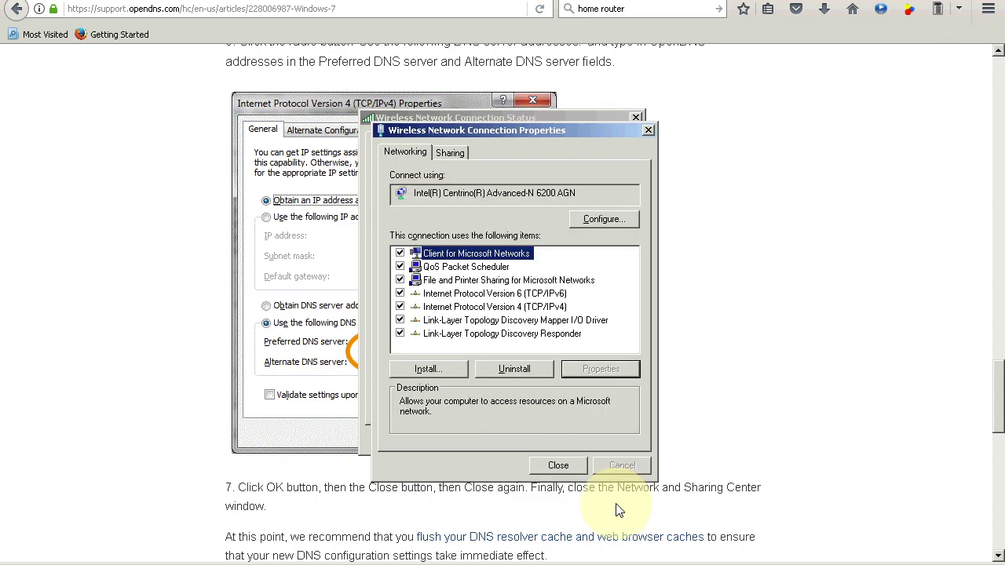
# Step: Return to the Windows 7 article, open its DNS and browser cache flushing link in a new tab, and bring up the Windows 7 instructions
pyautogui.press('Tab')
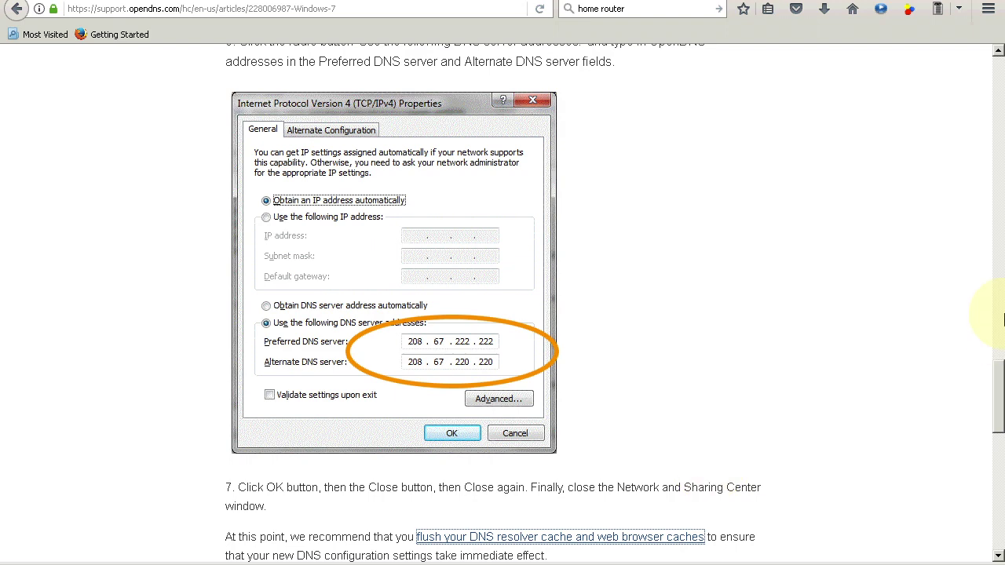
pyautogui.scroll(-2, 998, 381)
pyautogui.scroll(-4, 998, 381)
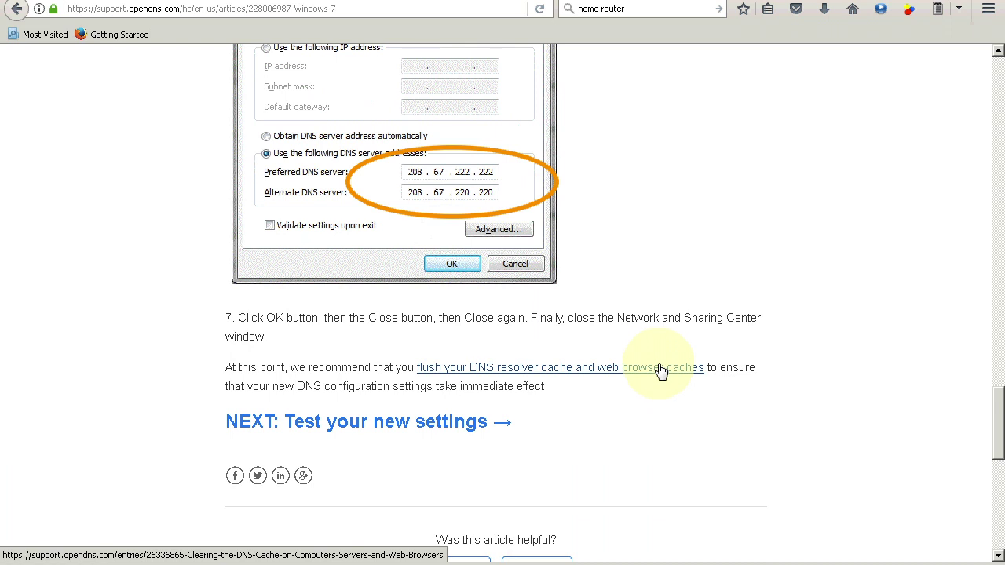
pyautogui.rightClick(661, 371)
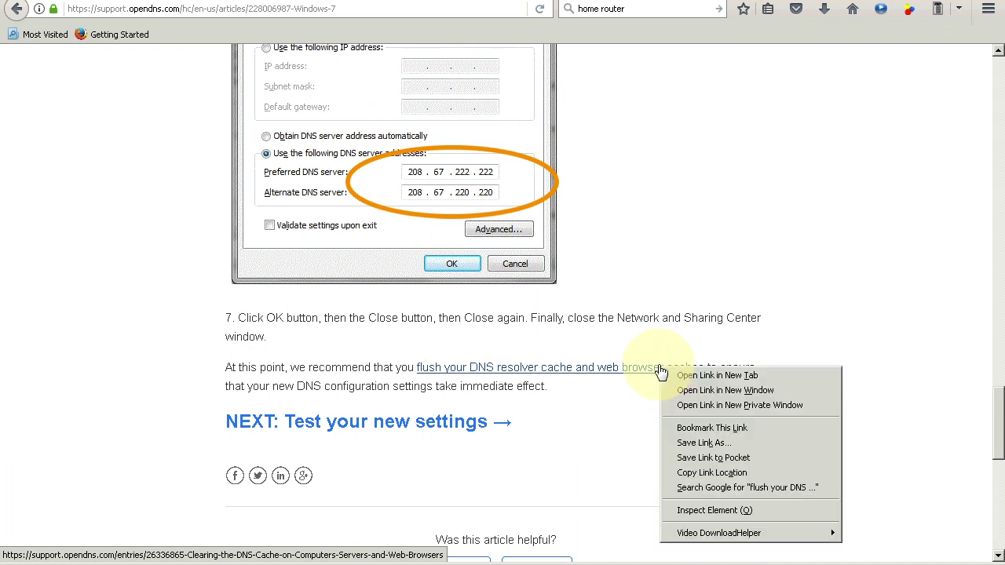
pyautogui.click(691, 375)
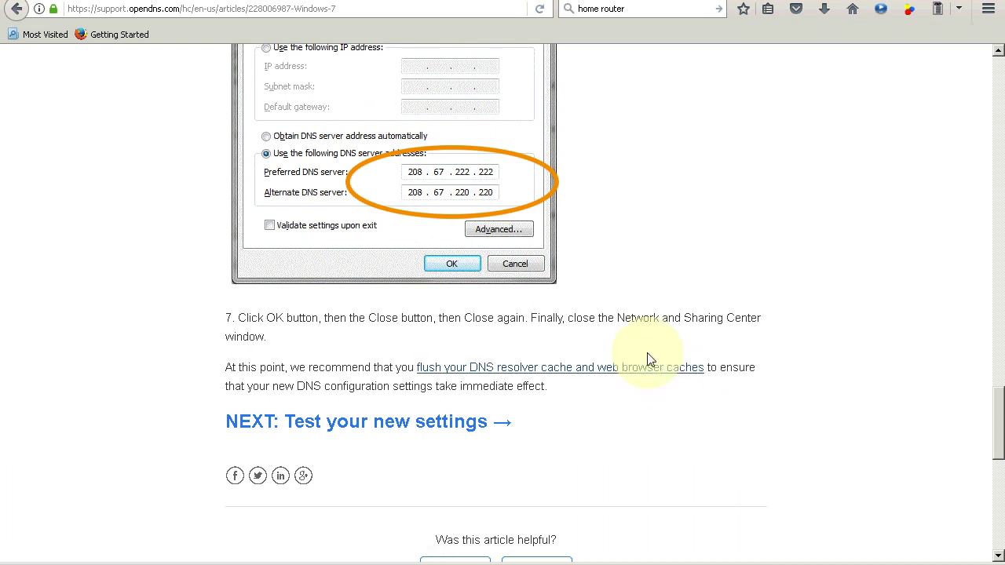
pyautogui.click(329, 1)
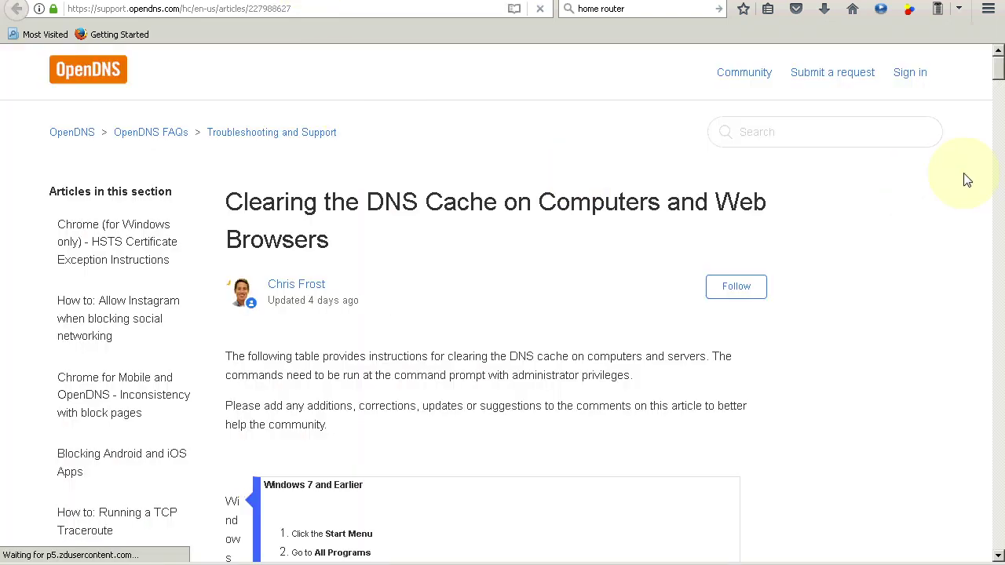
pyautogui.moveTo(998, 69); pyautogui.dragTo(998, 88)
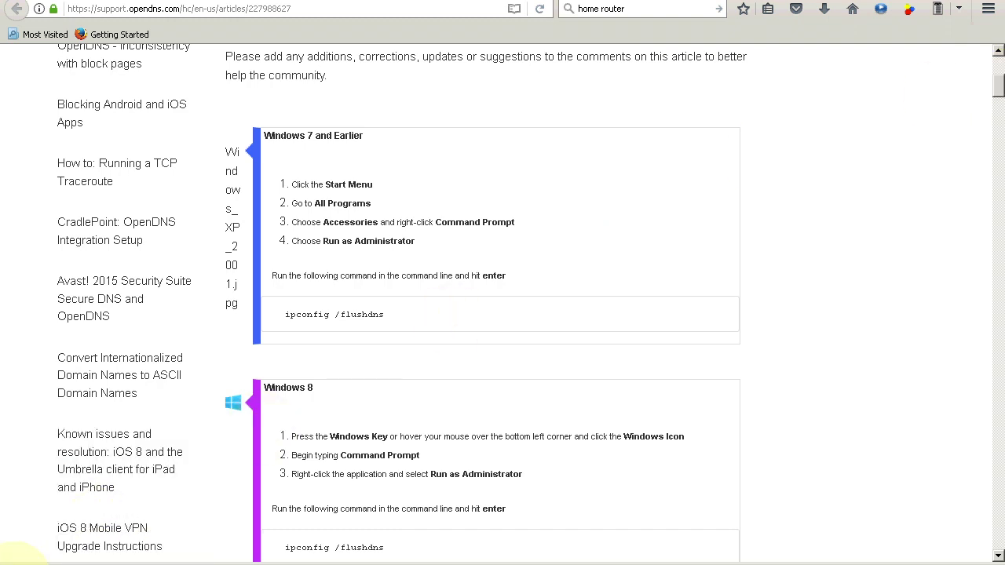
# Step: Open a Command Prompt window by searching for cmd, and move it clear of the ipconfig instruction in the article
pyautogui.click(15, 559)
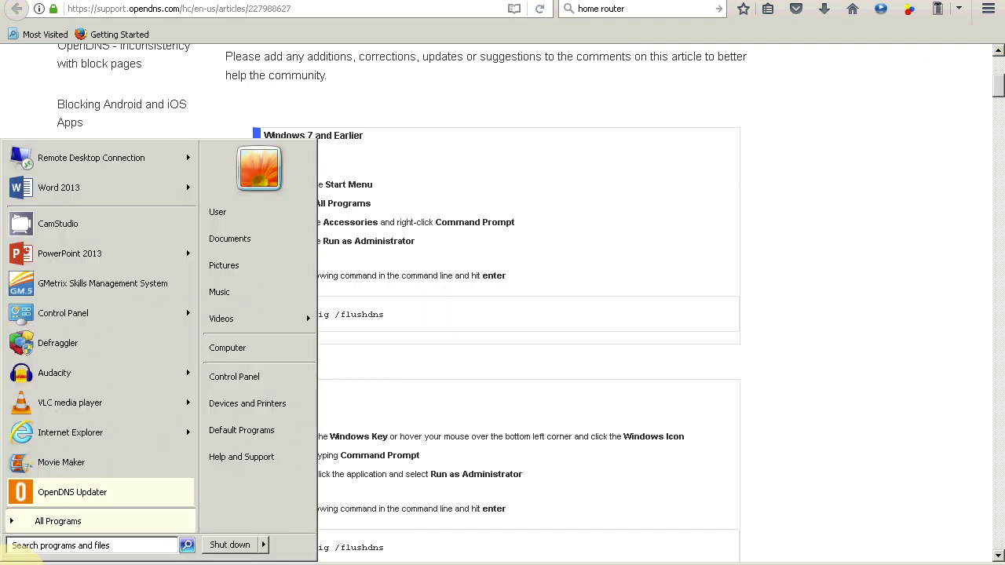
pyautogui.write('cmd')
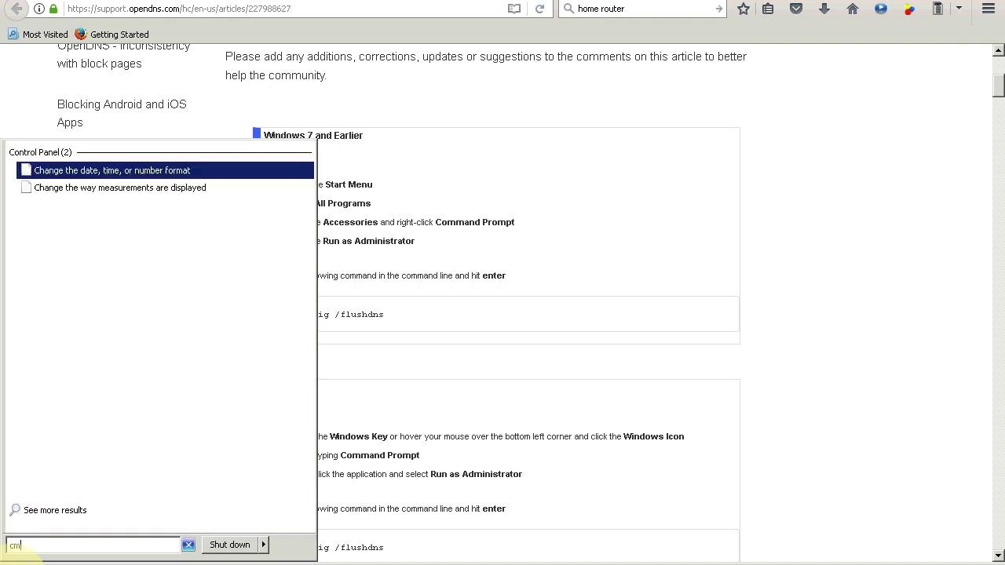
pyautogui.click(39, 172)
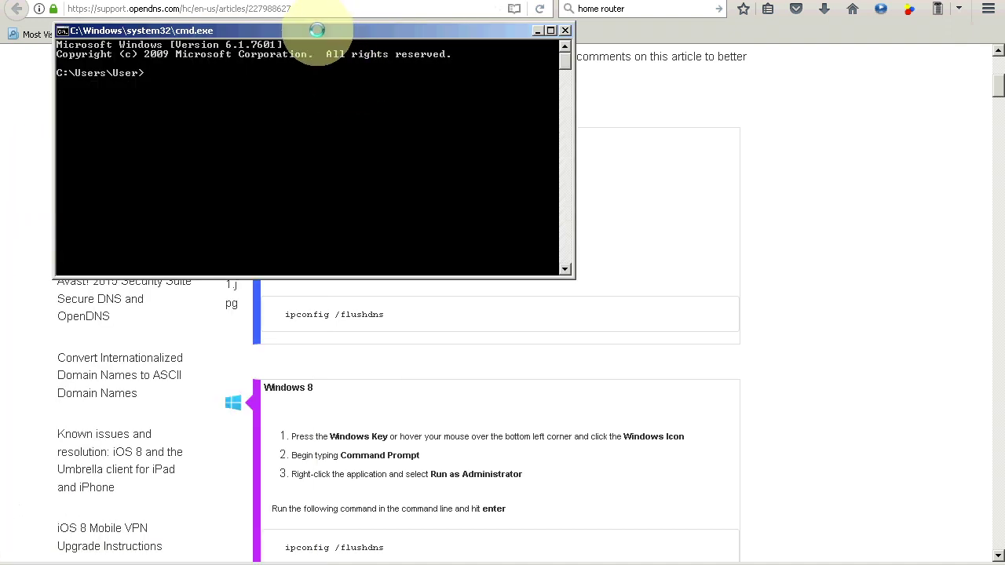
pyautogui.moveTo(325, 34); pyautogui.dragTo(385, 8)
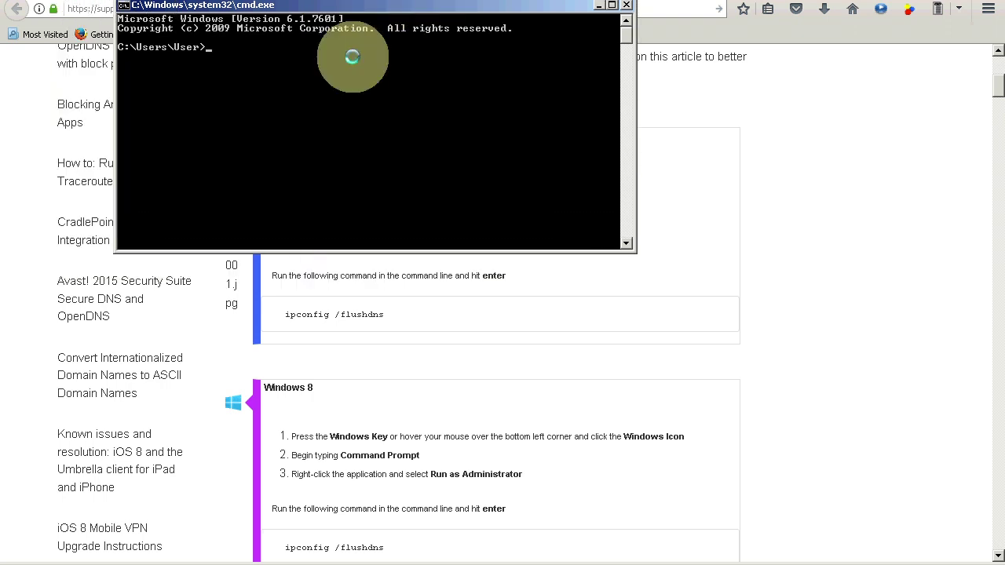
# Step: Flush the DNS cache by running ipconfig/flushdns, and close the Command Prompt window
pyautogui.write('i')
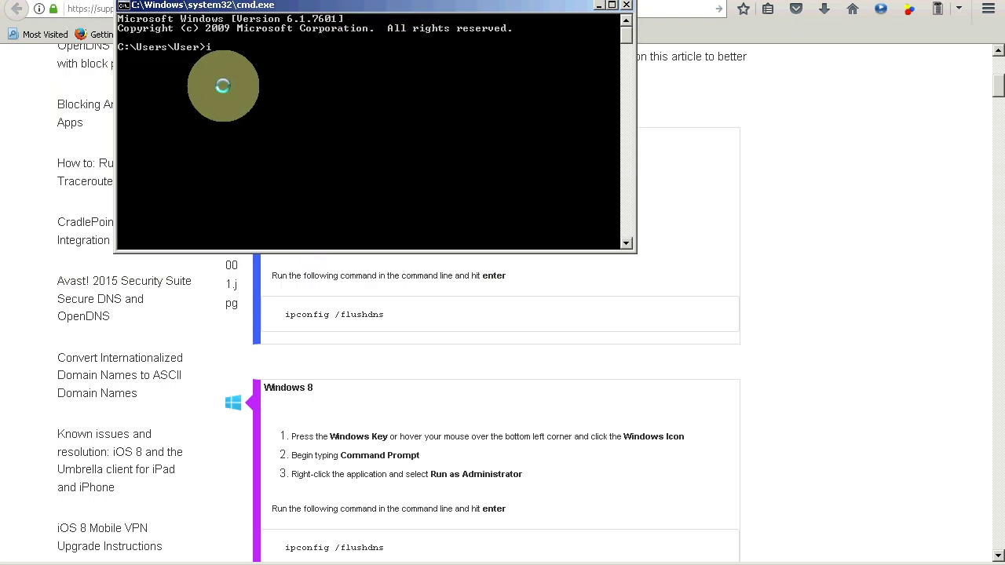
pyautogui.write('pconfi')
pyautogui.write('g/flushdns')
pyautogui.press('Return')
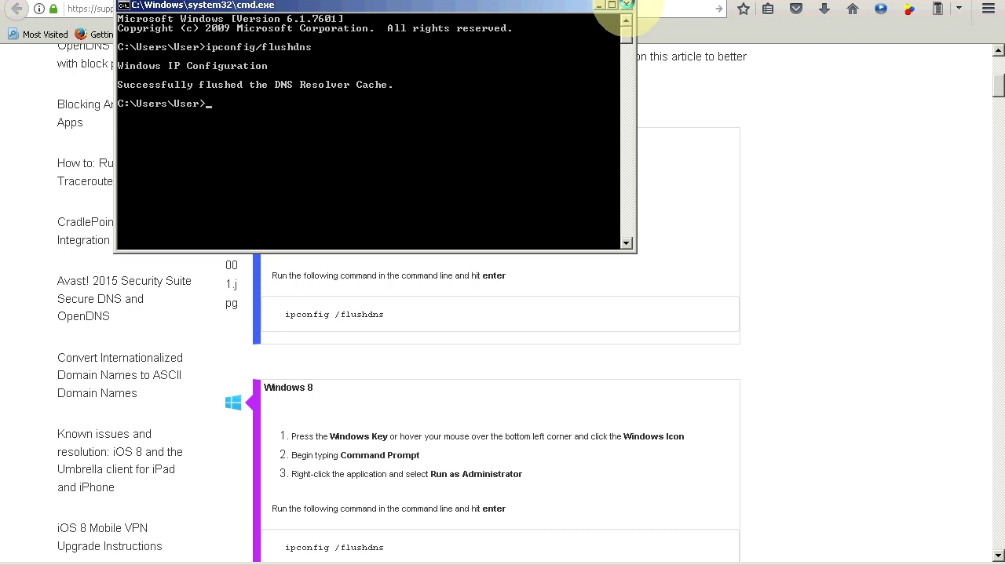
pyautogui.click(626, 4)
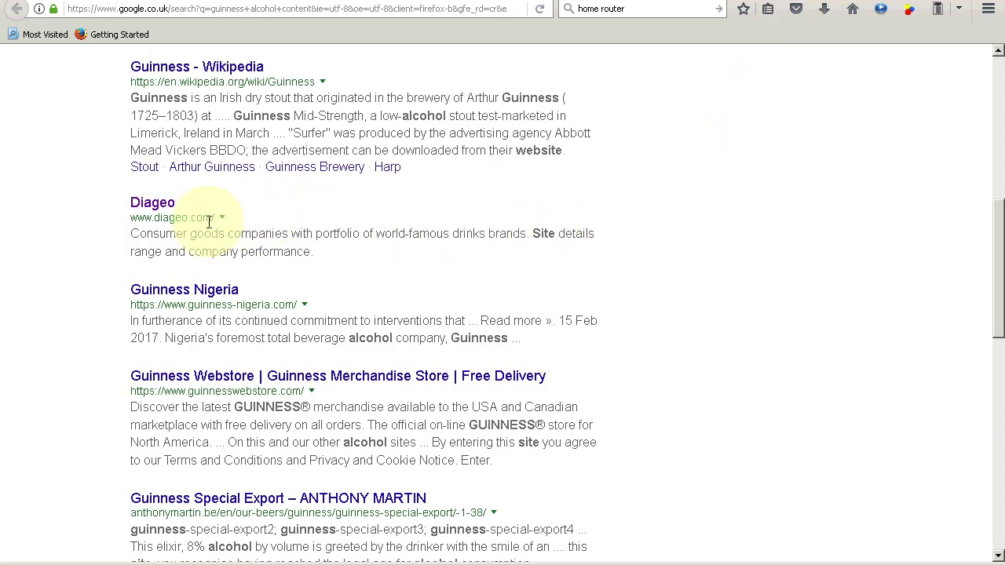
# Step: Open the Diageo result from the Guinness alcohol search to test the web filtering
pyautogui.click(154, 209)
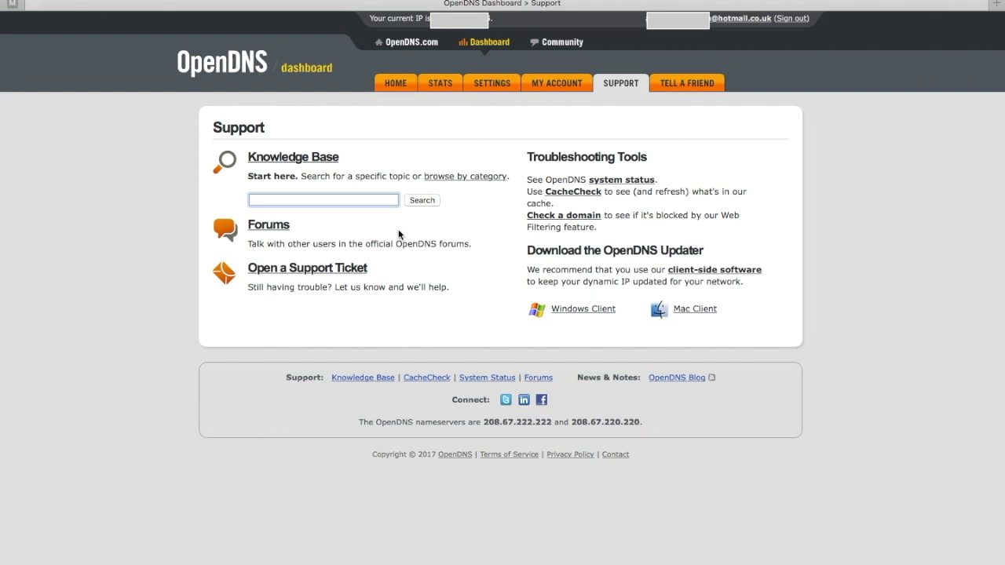
# Step: Search the OpenDNS Knowledge Base for ipad, open the IP Updater for iPad post, and read its comments
pyautogui.write('ipad')
pyautogui.press('Return')
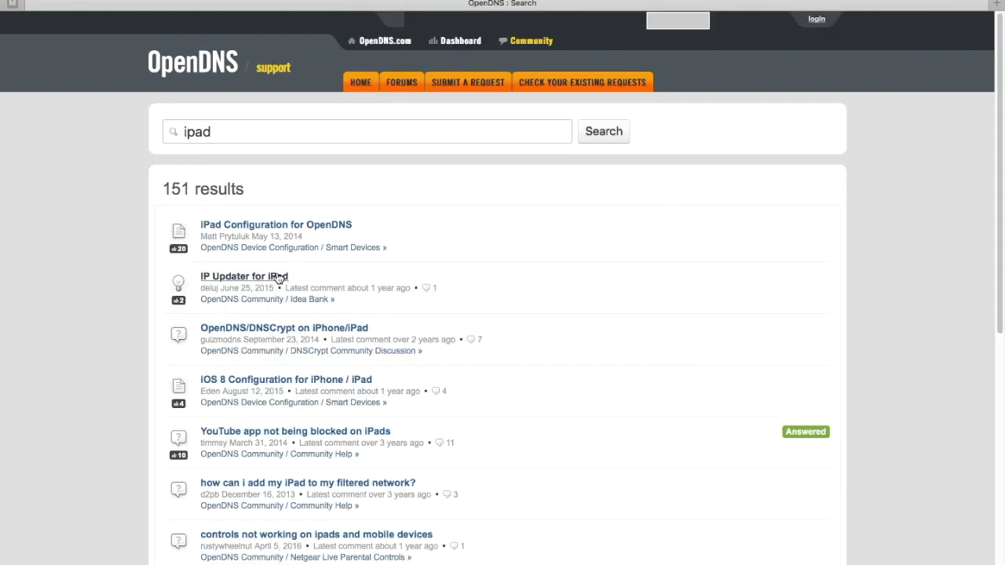
pyautogui.click(273, 277)
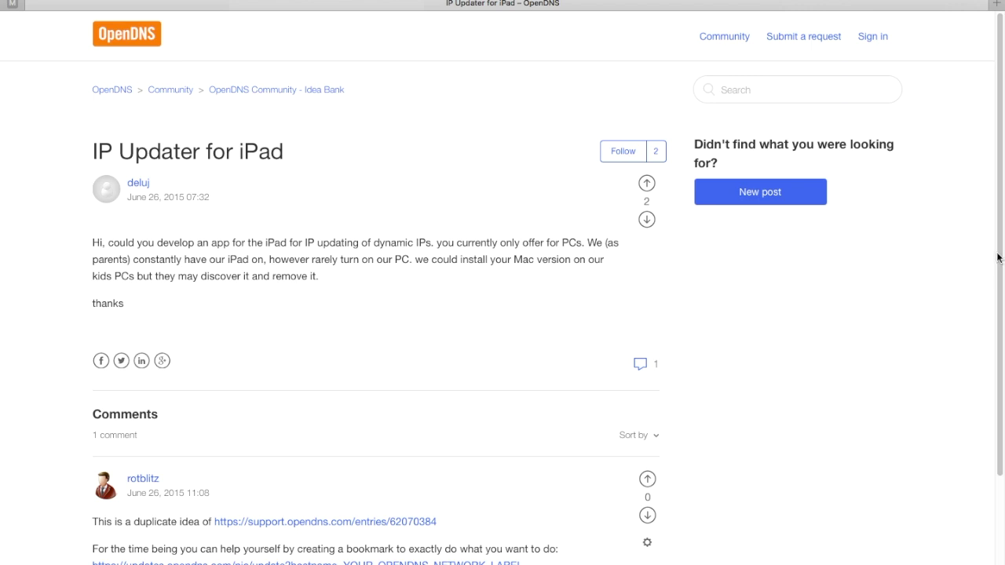
pyautogui.moveTo(997, 263); pyautogui.dragTo(997, 342)
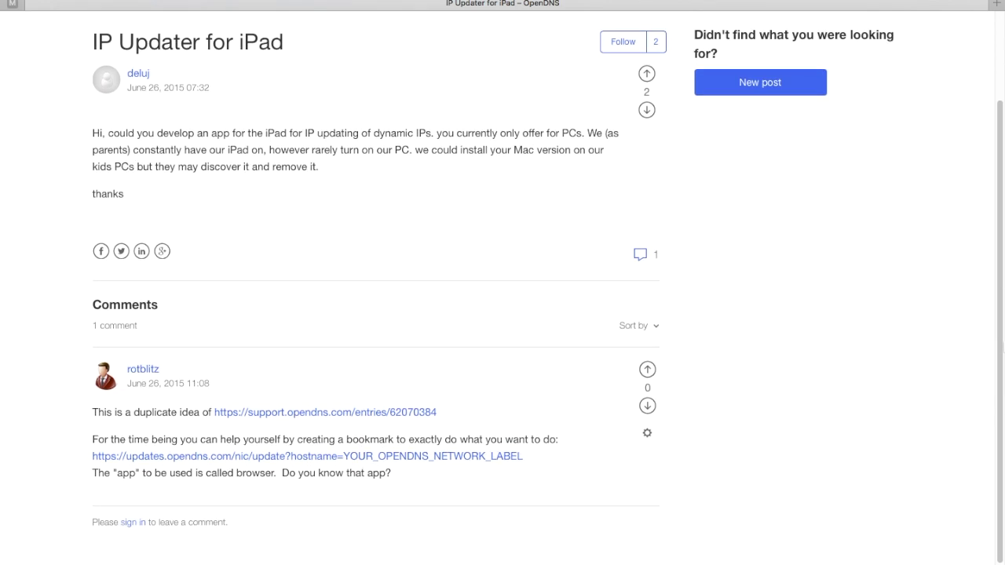